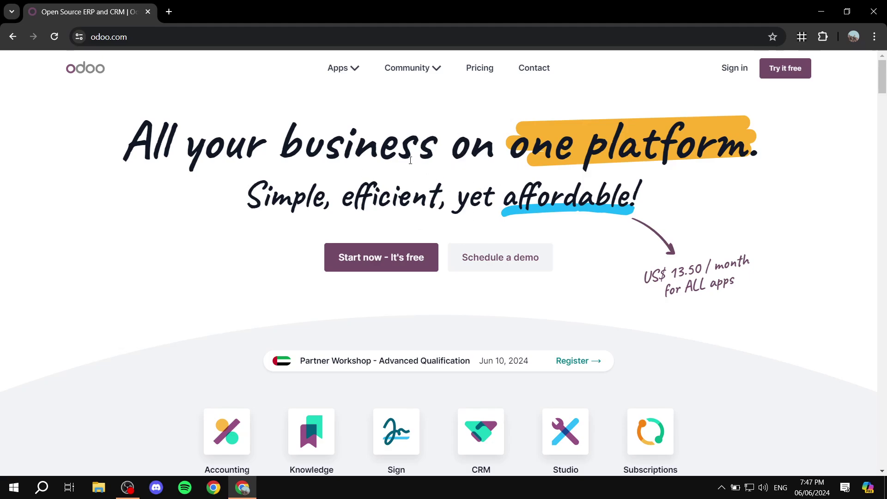
Open the pricing page and show the plans' monthly prices
left_click(354, 68)
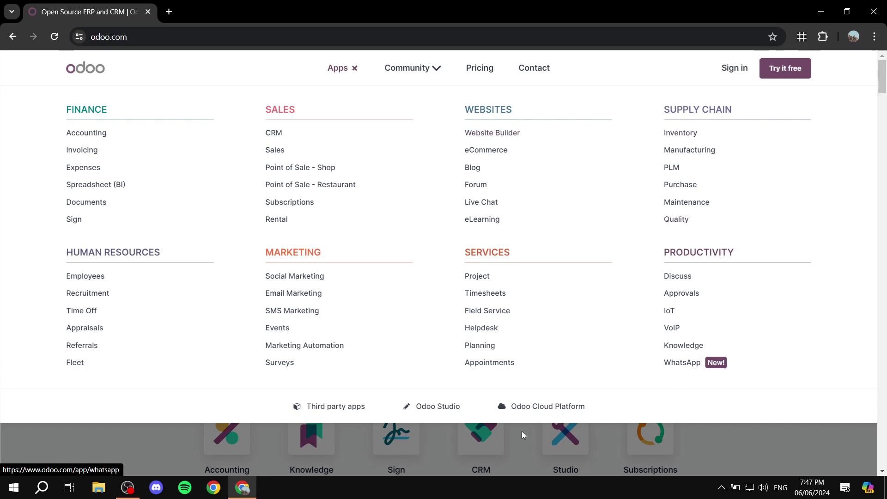
left_click(477, 69)
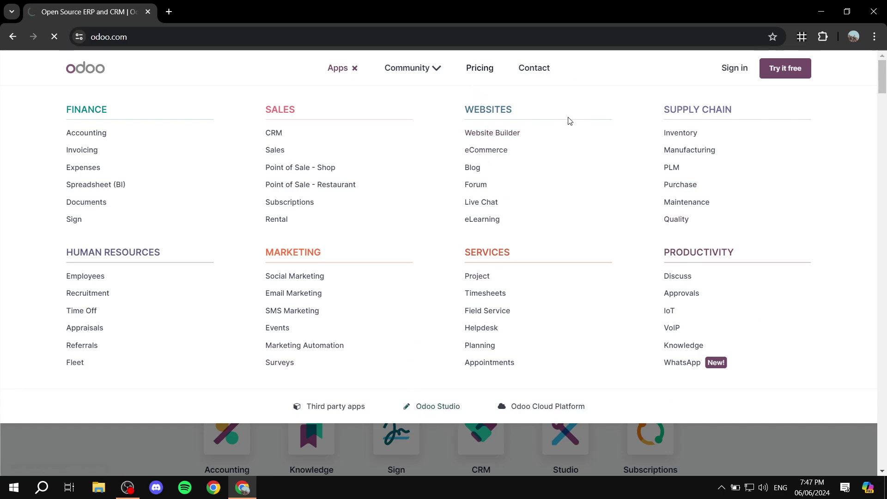
scroll(572, 196, "down", 2)
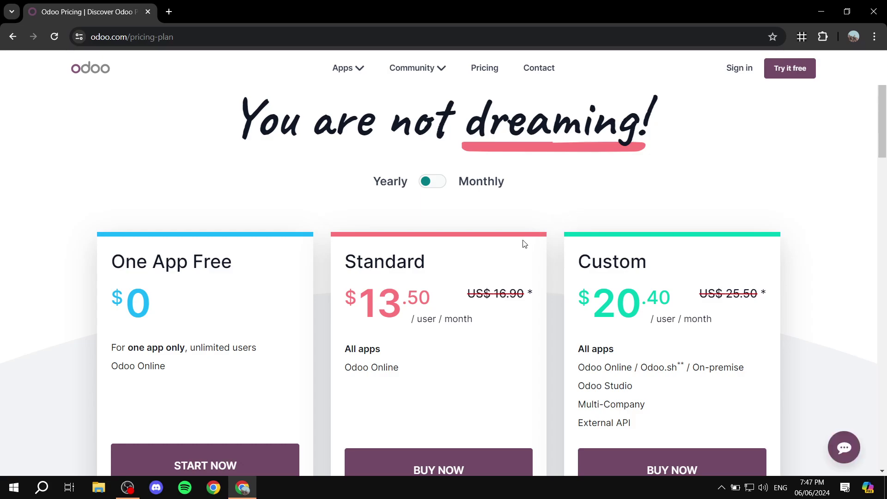
left_click(431, 126)
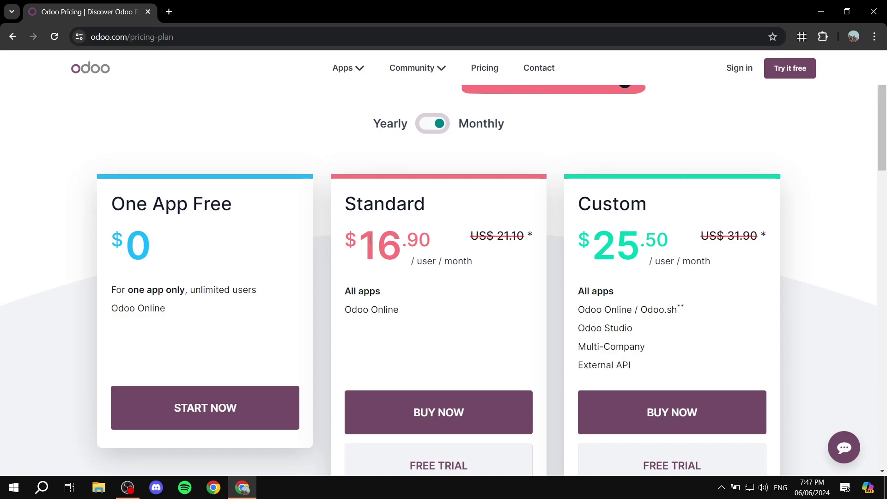
Examine the Standard plan's monthly price and the app and user limits of the One App Free plan
left_click_drag(347, 241, 445, 242)
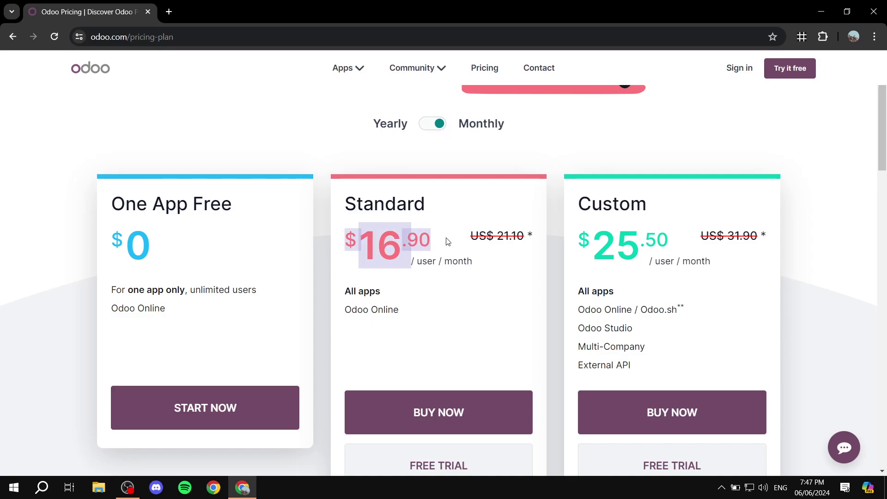
left_click(447, 242)
scroll(420, 315, "down", 1)
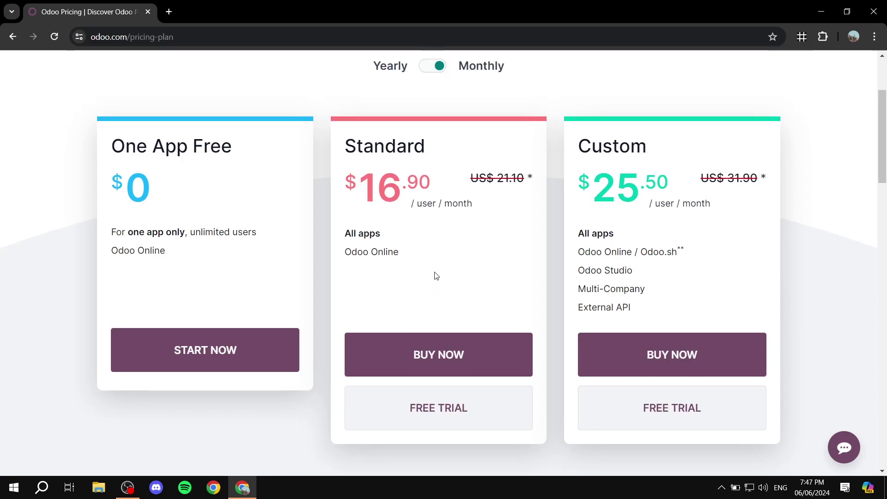
scroll(422, 270, "up", 1)
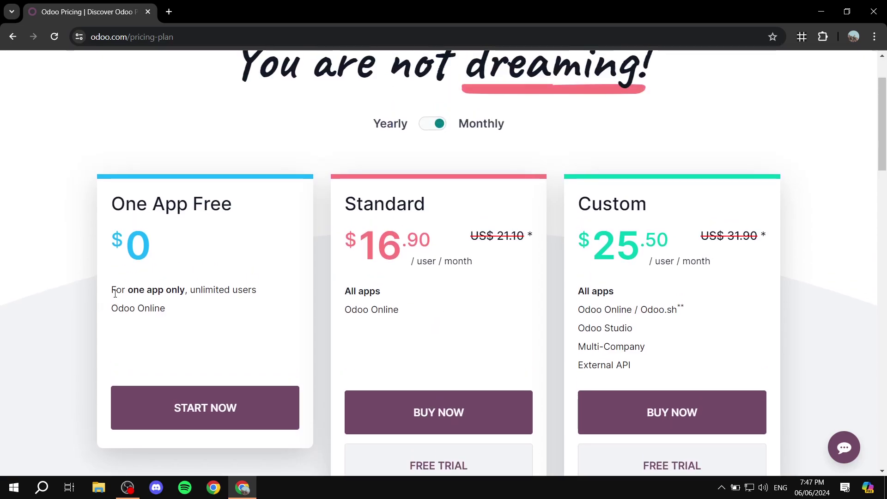
left_click_drag(114, 291, 270, 291)
left_click(270, 291)
scroll(269, 290, "up", 2)
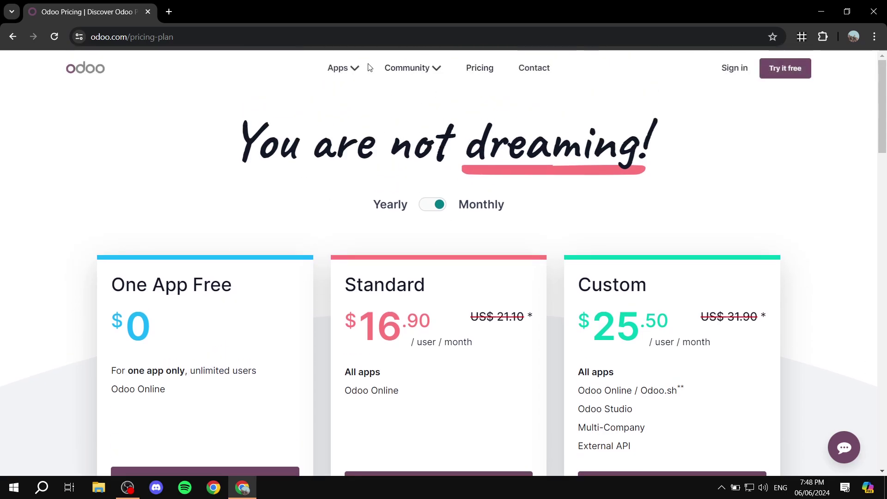
Open the Website Builder app page, dismiss the live chat and start a free website
left_click(351, 69)
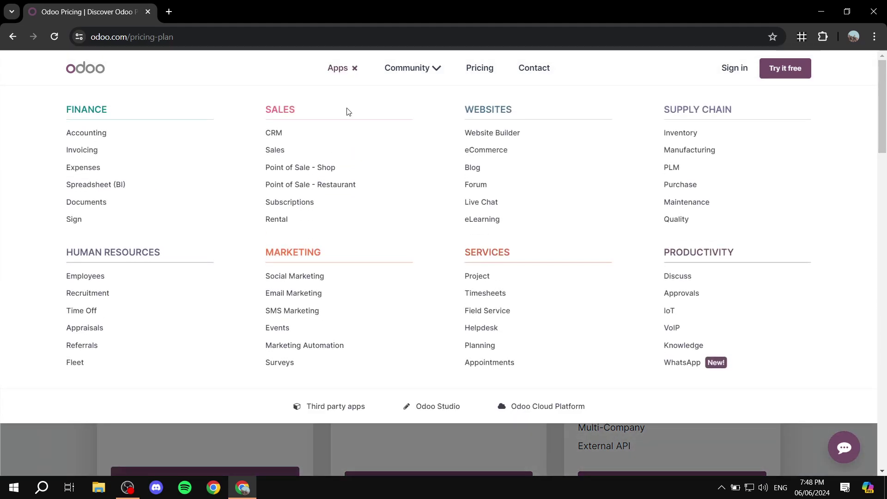
left_click(491, 135)
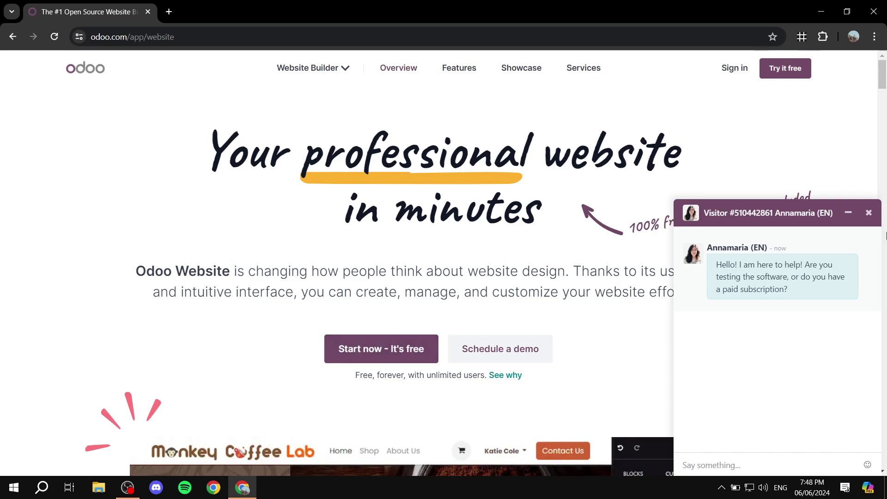
left_click(868, 212)
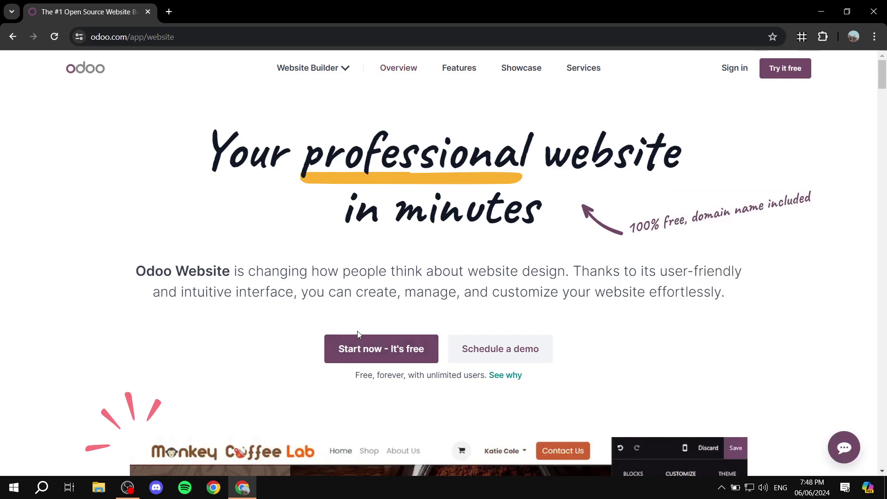
left_click(371, 347)
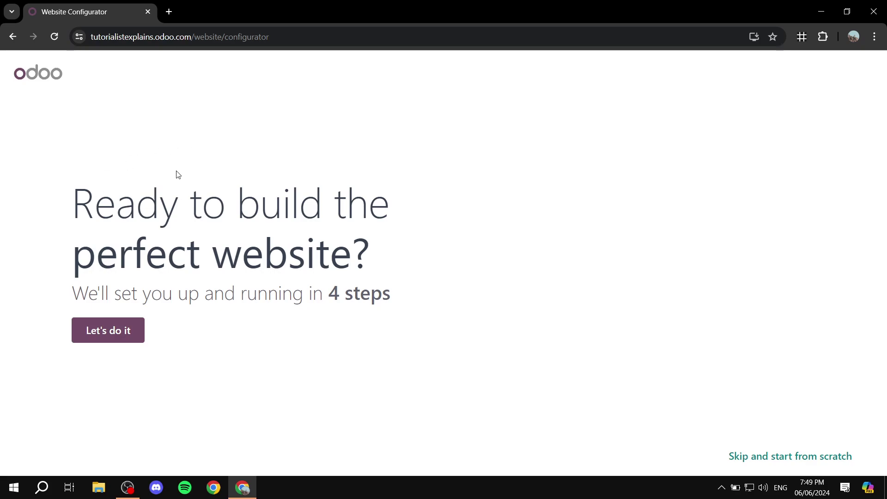
left_click_drag(74, 200, 535, 278)
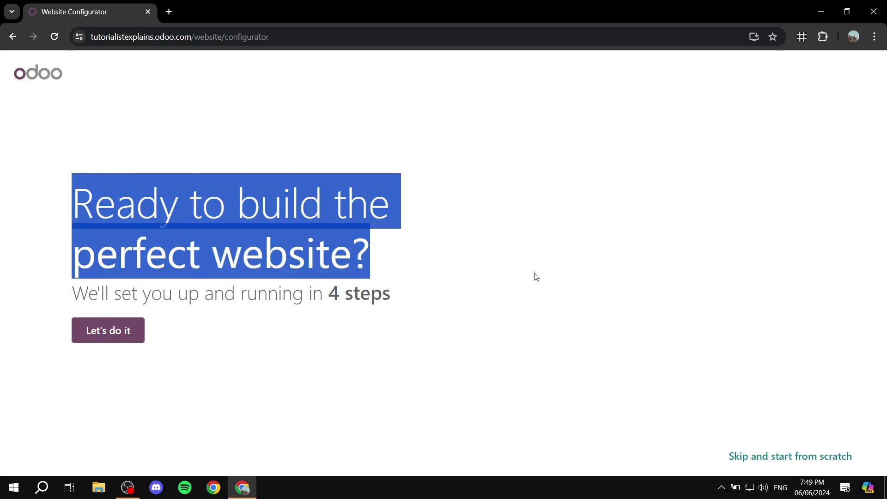
left_click(432, 305)
left_click_drag(31, 206, 440, 242)
left_click(330, 258)
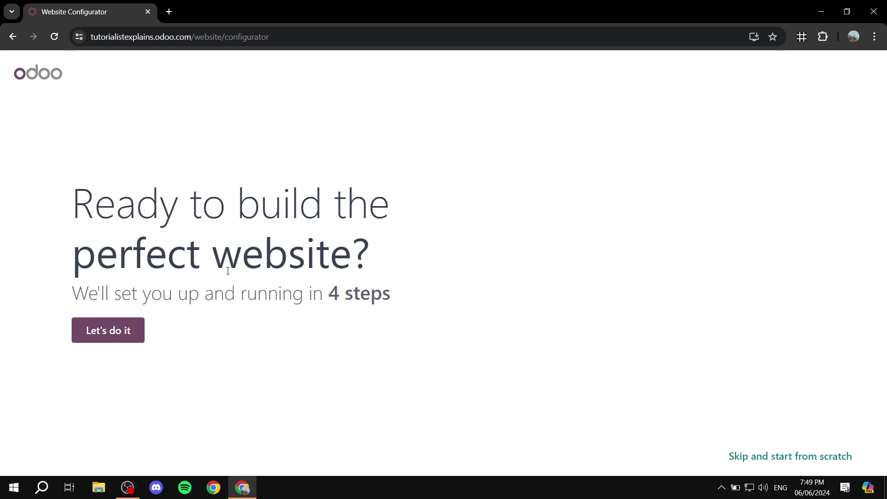
Choose a blog as the website type in the configurator and skip the remaining setup to start from scratch
left_click(125, 333)
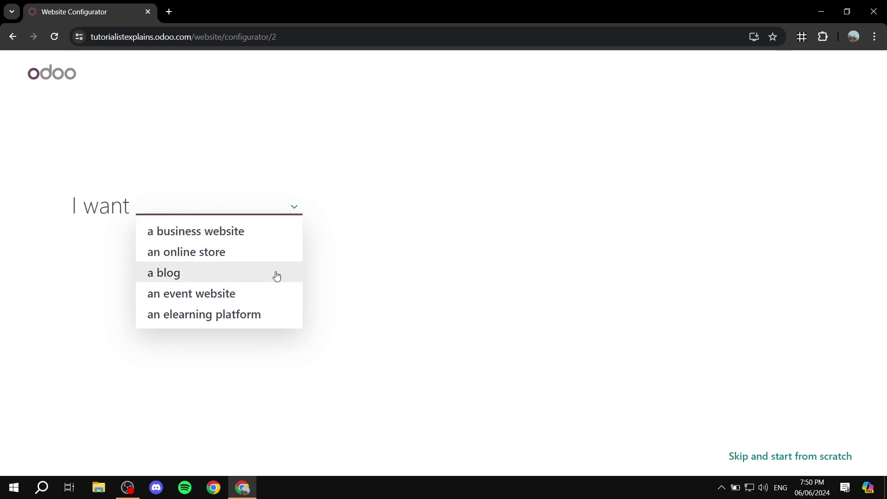
left_click(162, 273)
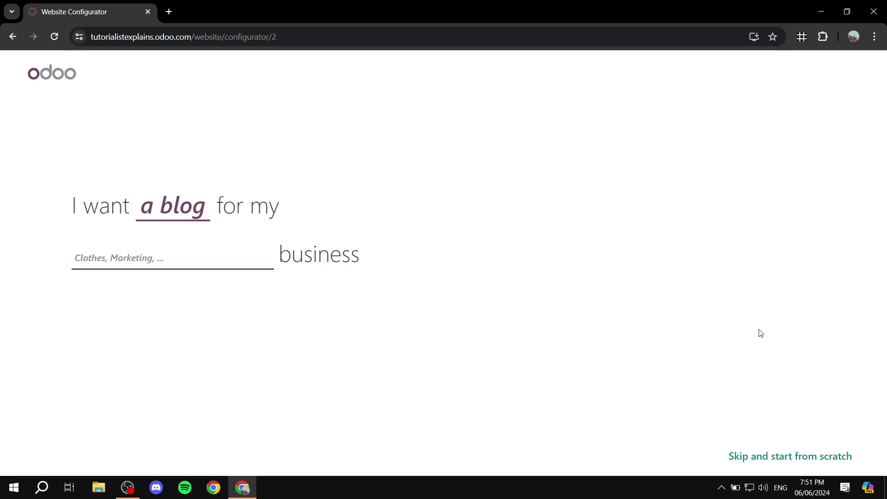
left_click(784, 462)
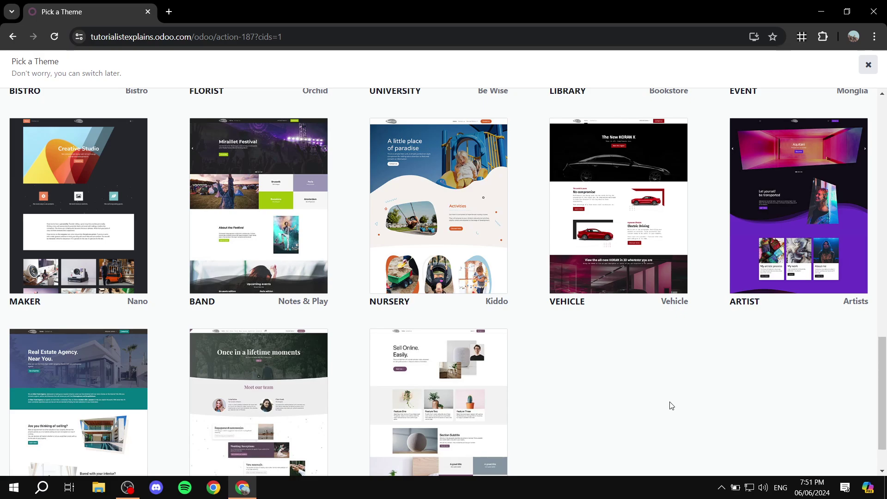
Open the live preview of the Vehicle theme, look through its page and return to the theme list
mouse_move(650, 235)
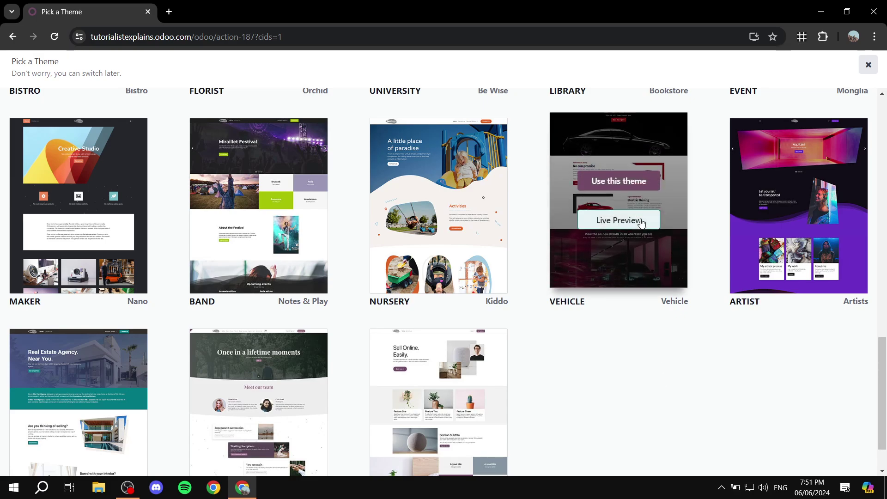
left_click(641, 221)
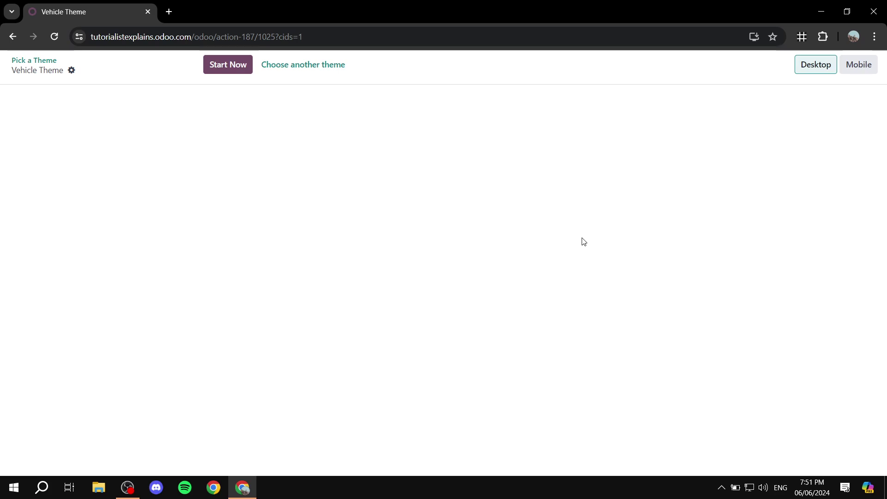
scroll(484, 245, "down", 12)
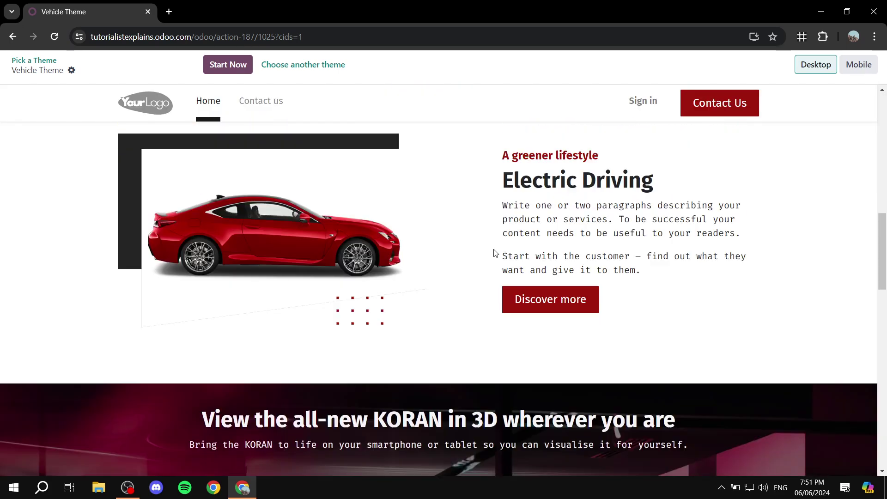
scroll(490, 252, "up", 15)
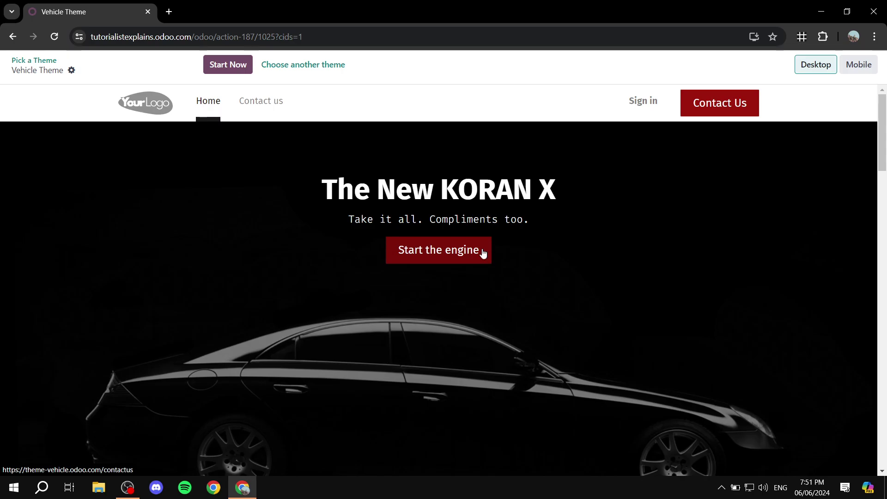
left_click(12, 36)
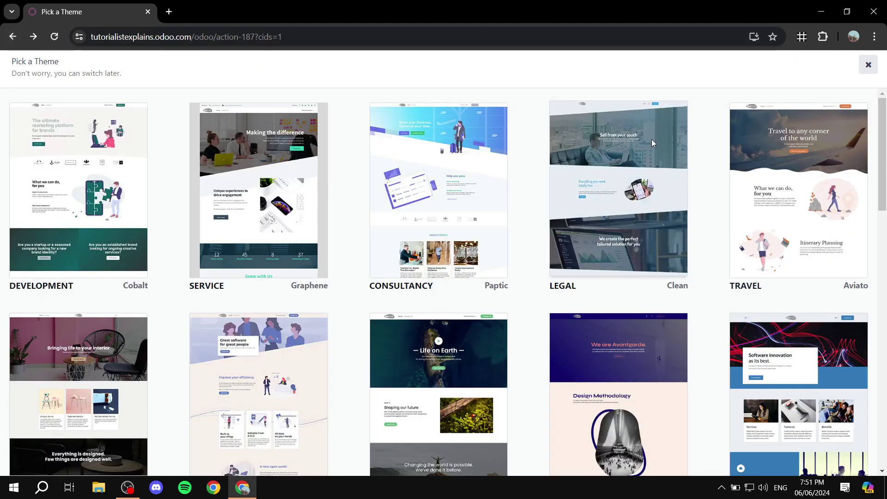
Apply the Maker theme (Nano) to the website
scroll(628, 309, "down", 18)
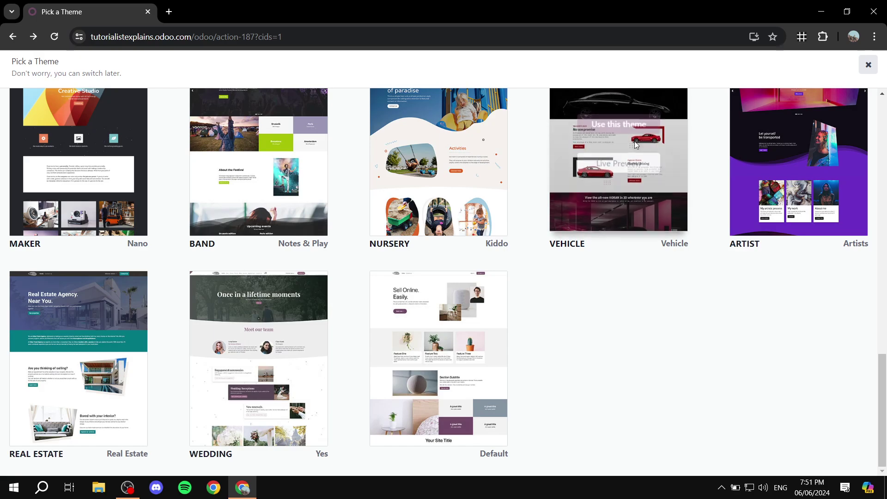
mouse_move(89, 135)
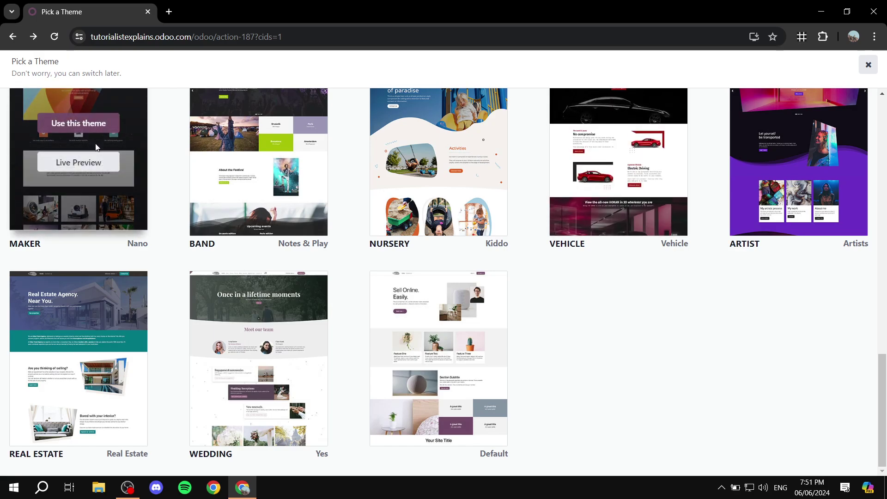
left_click(80, 125)
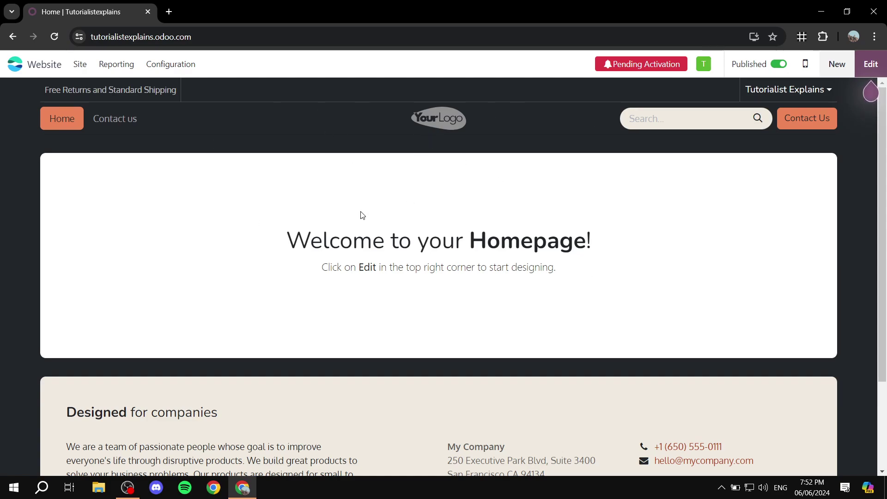
Open the homepage for editing and add a Banner block to its empty content area
scroll(738, 154, "down", 3)
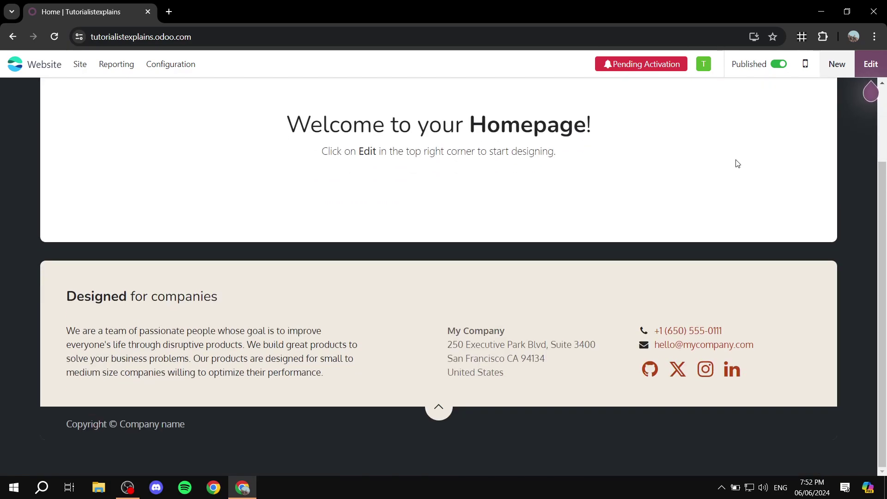
scroll(736, 176, "up", 3)
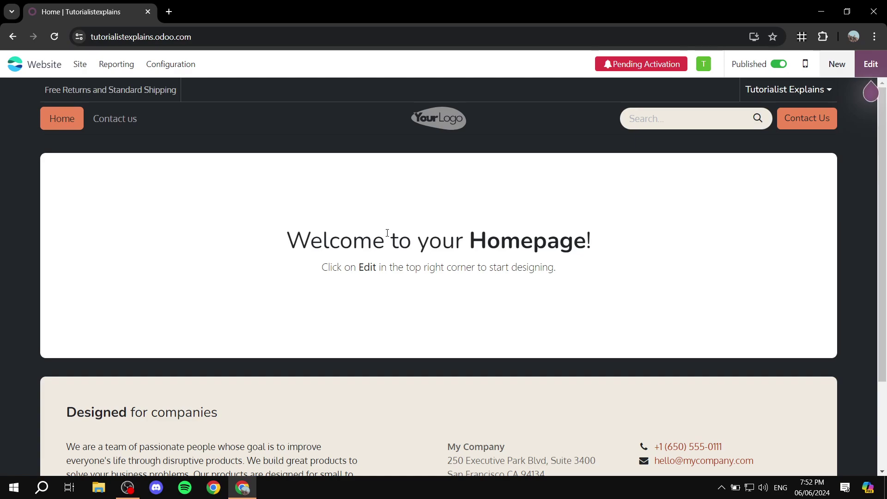
left_click(873, 66)
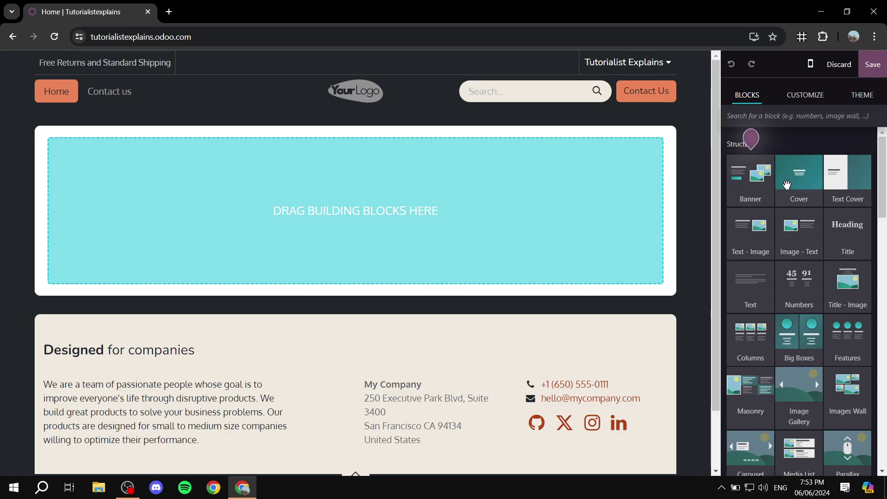
mouse_move(753, 181)
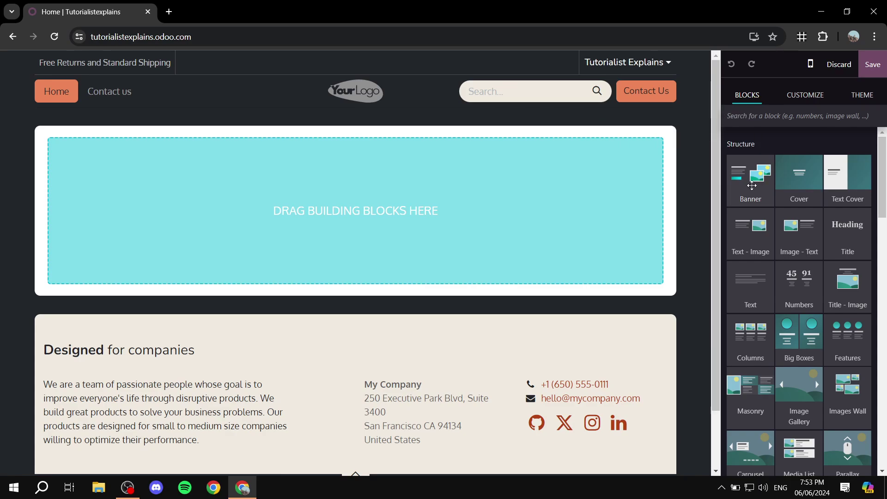
left_click_drag(751, 185, 467, 193)
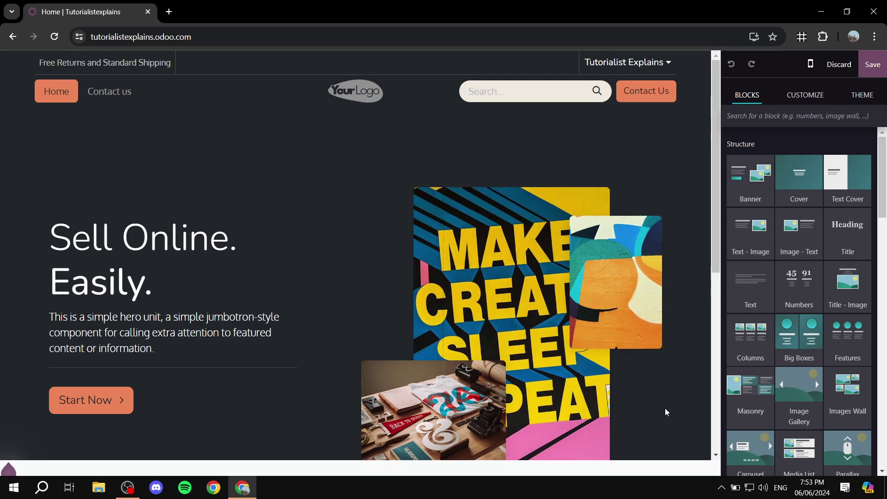
Look over the homepage from the new banner down to the footer and display the Banner block's customization options
scroll(243, 220, "down", 10)
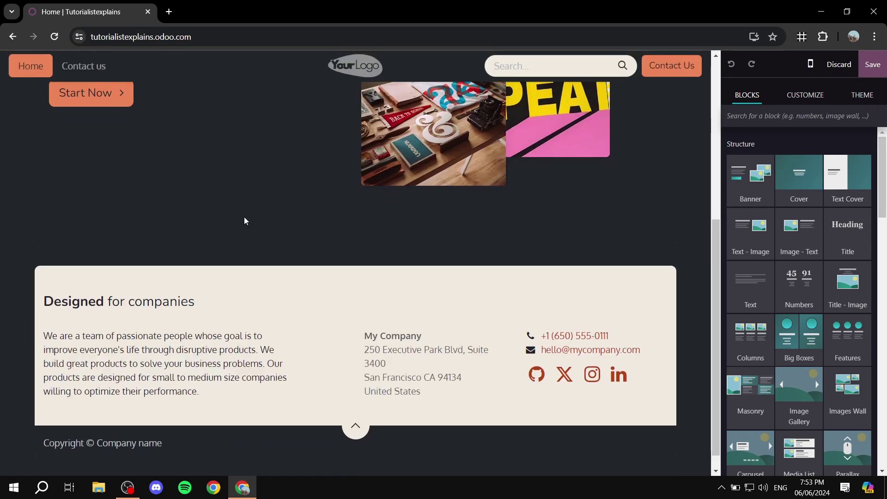
scroll(343, 224, "up", 8)
left_click(323, 172)
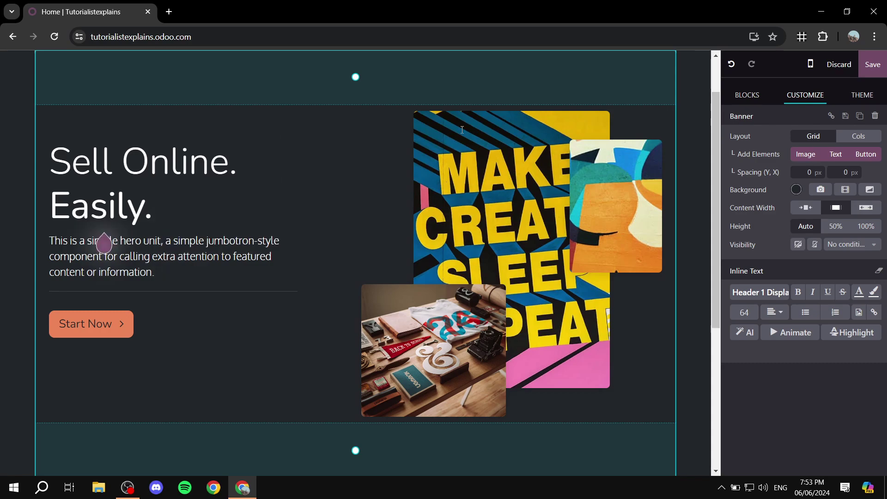
left_click(673, 206)
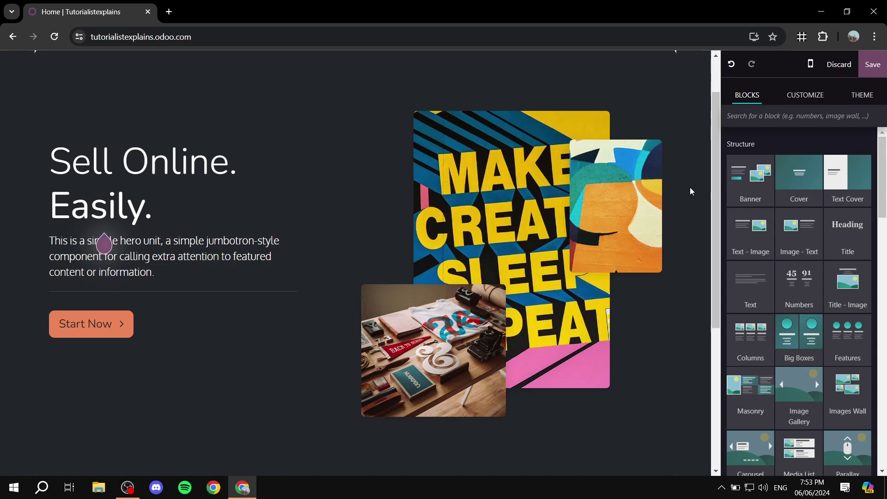
left_click(664, 176)
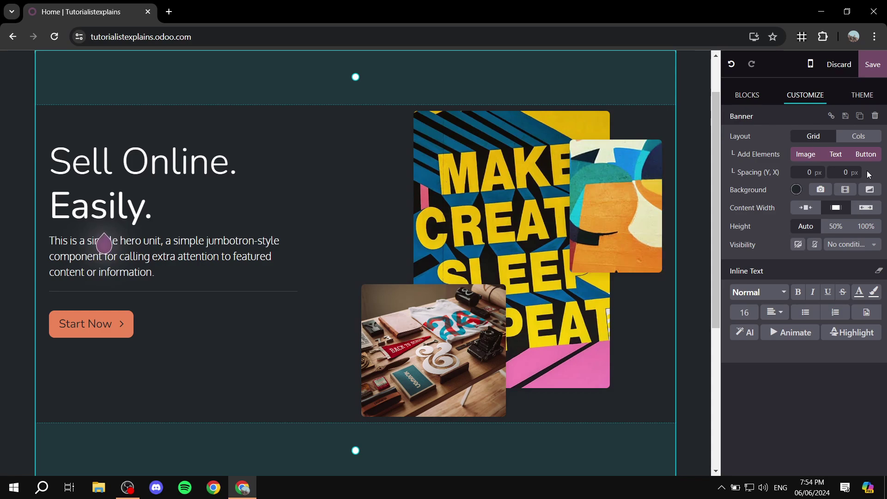
Replace the banner's headline with "Add the text you desire."
left_click(153, 213)
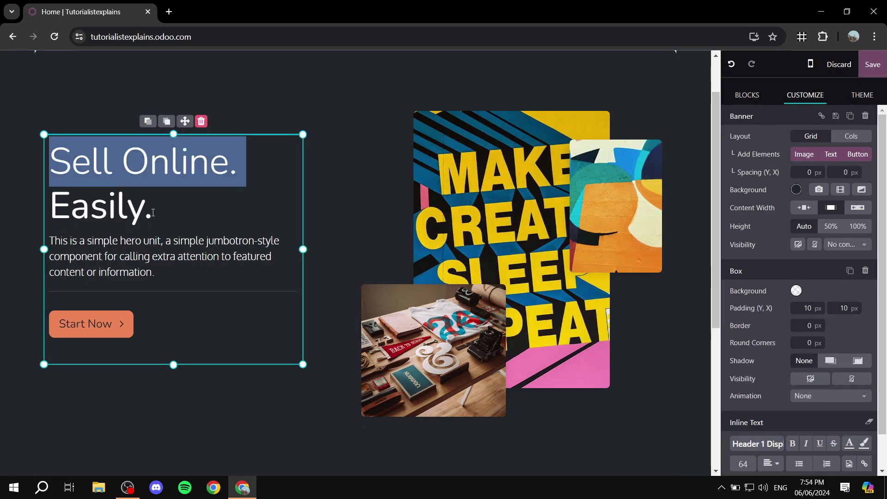
left_click_drag(225, 215, 78, 167)
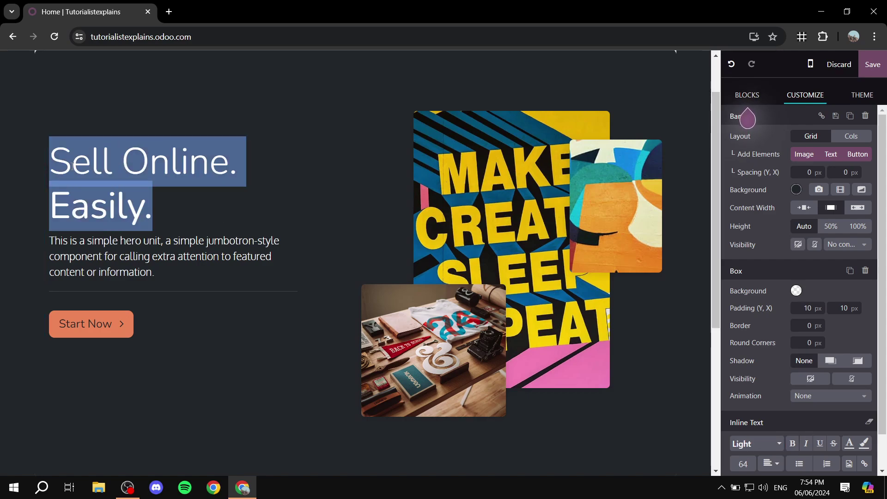
type("Add the text uoi")
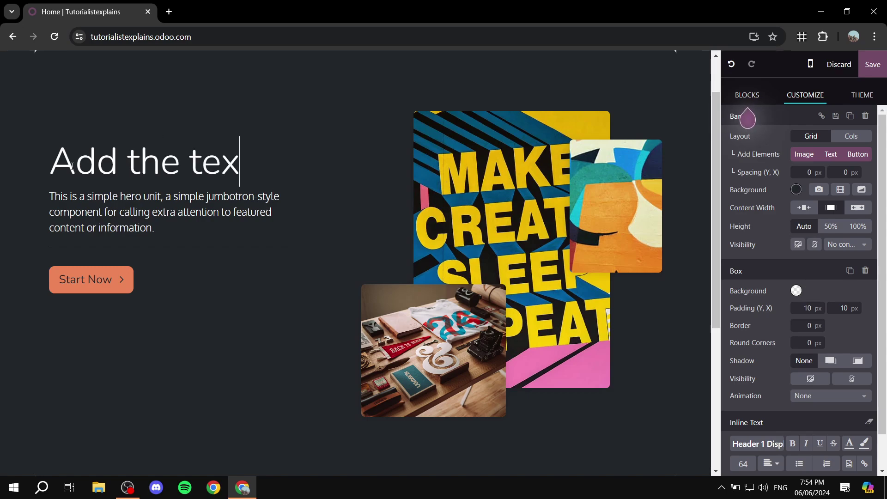
key("BackSpace")
key("BackSpace")
key("BackSpace")
type("ypu")
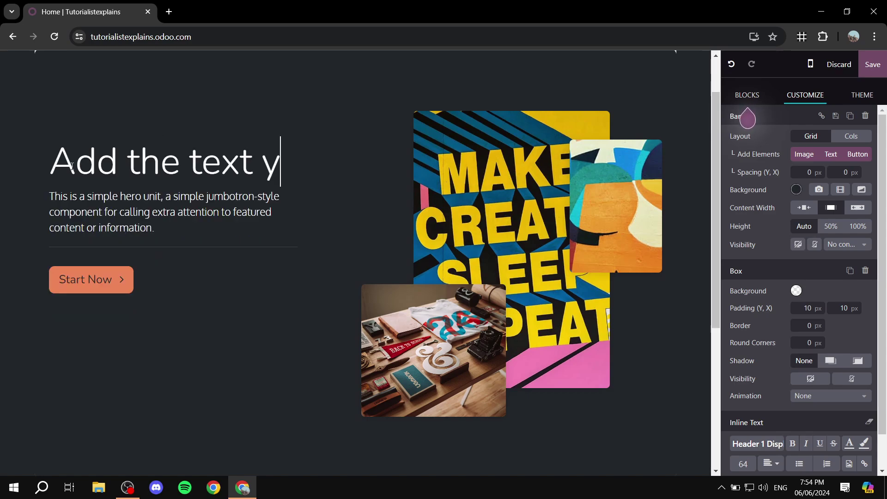
key("BackSpace")
key("BackSpace")
type("ou ")
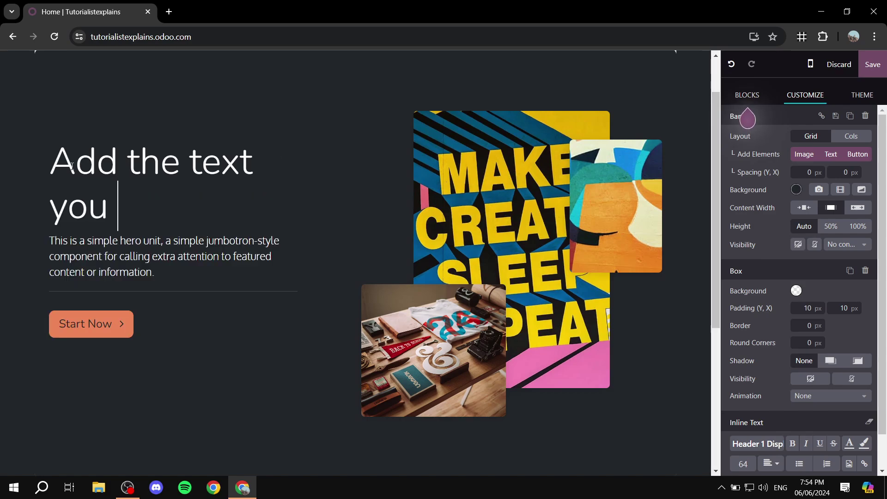
type("desire.")
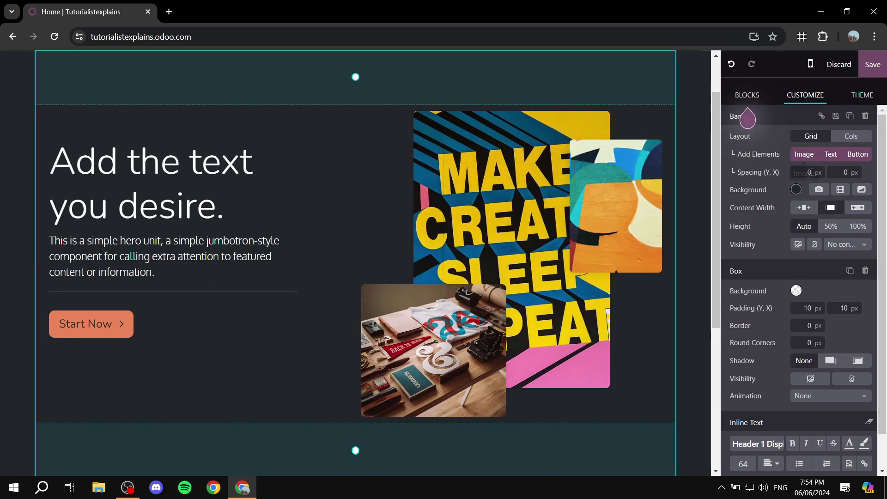
Make the banner's whole headline bold and check the available text styles without choosing another one
scroll(806, 197, "down", 1)
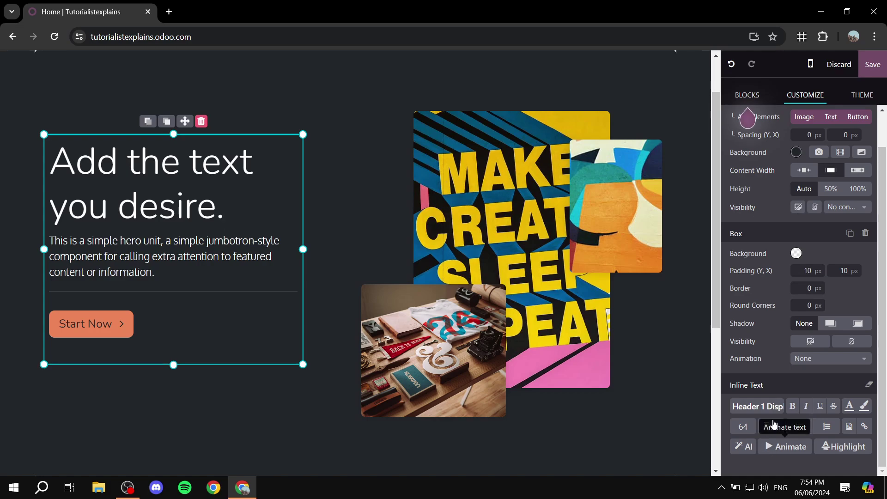
triple_click(214, 197)
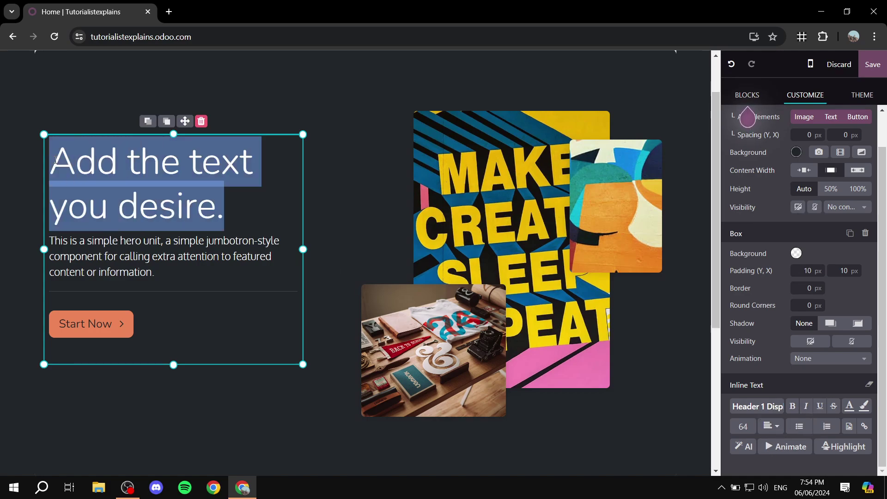
left_click(793, 408)
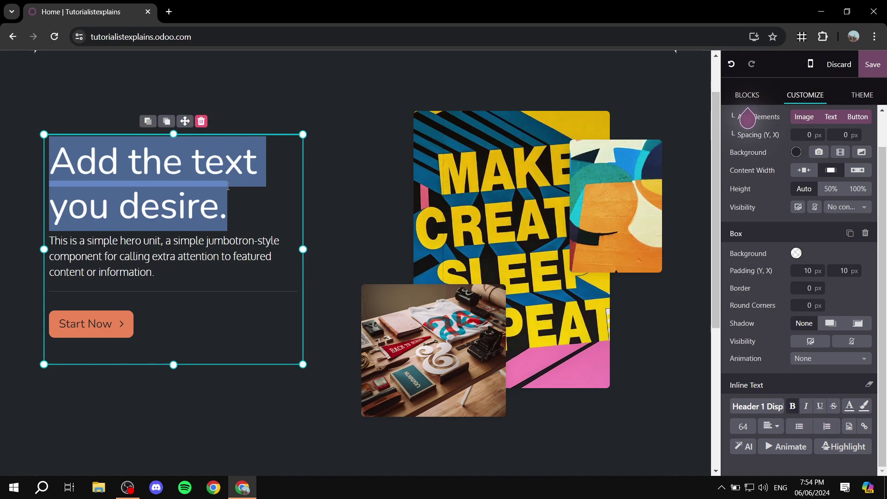
left_click(758, 408)
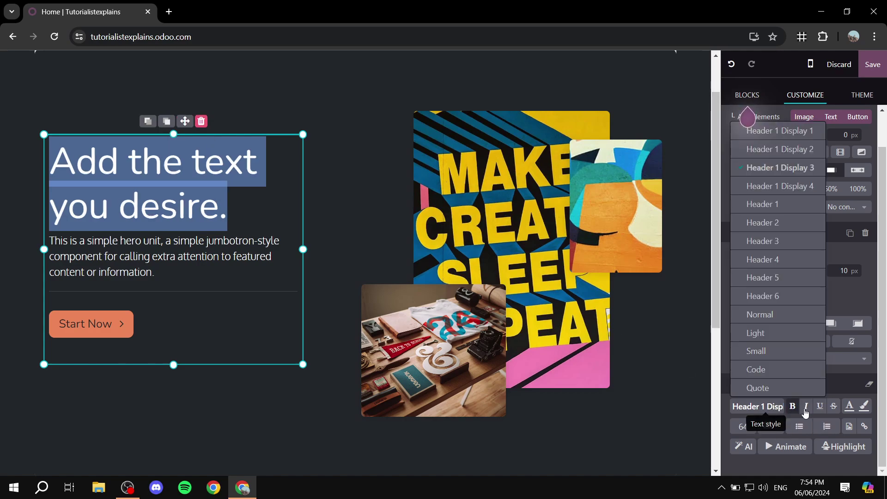
left_click(771, 410)
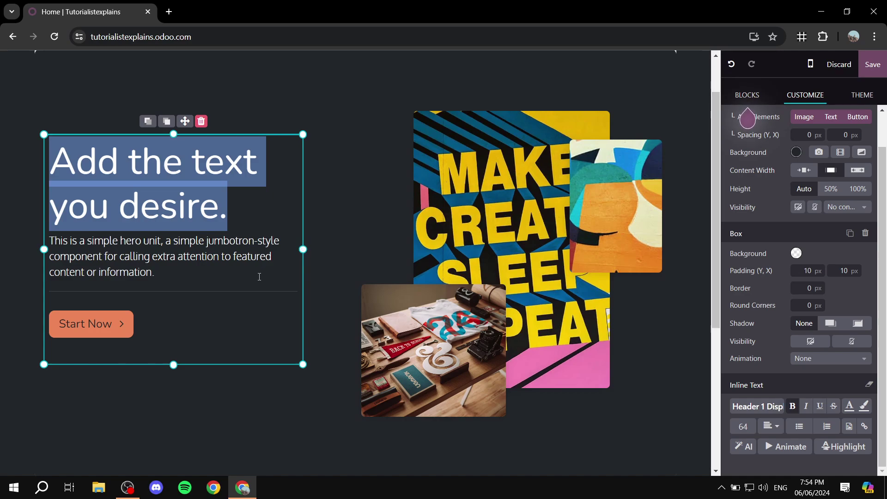
Make the description paragraph below the headline bold, and try turning it into a link before removing that link again
left_click_drag(259, 276, 45, 233)
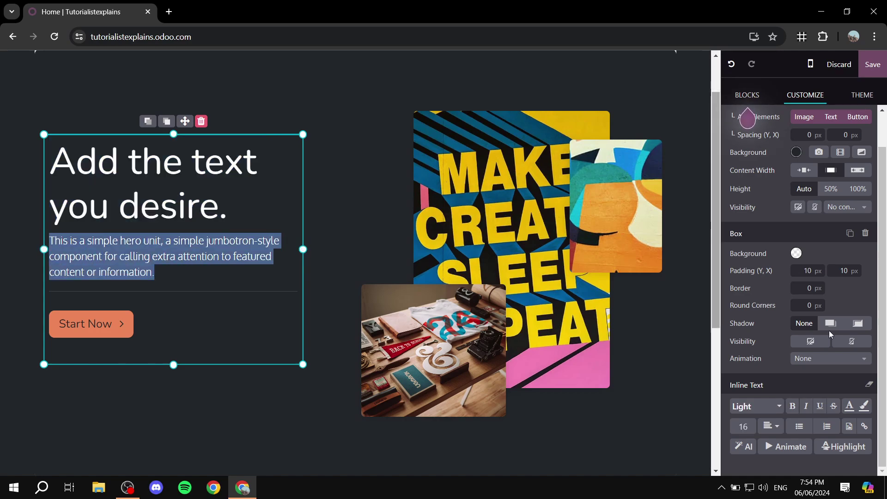
left_click(793, 407)
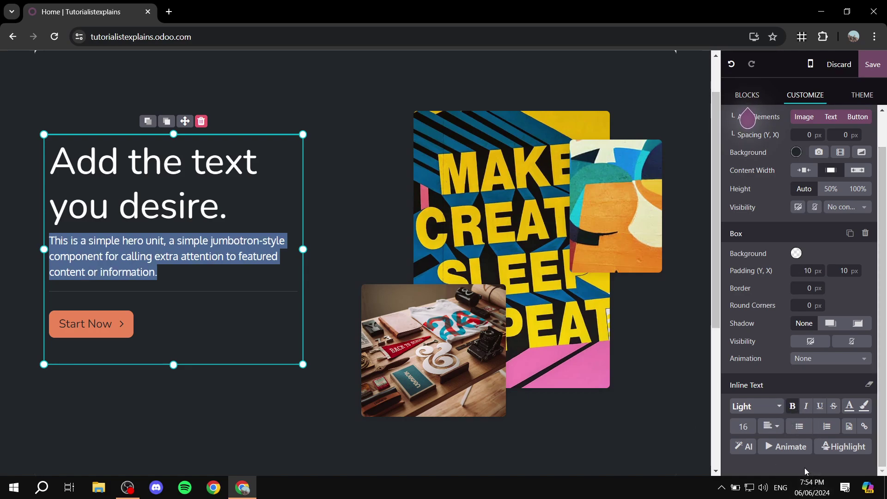
left_click(864, 427)
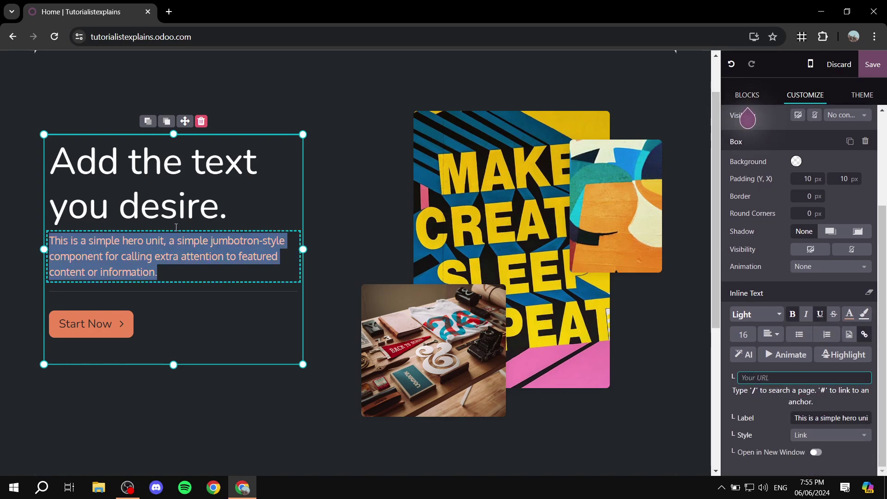
left_click(865, 334)
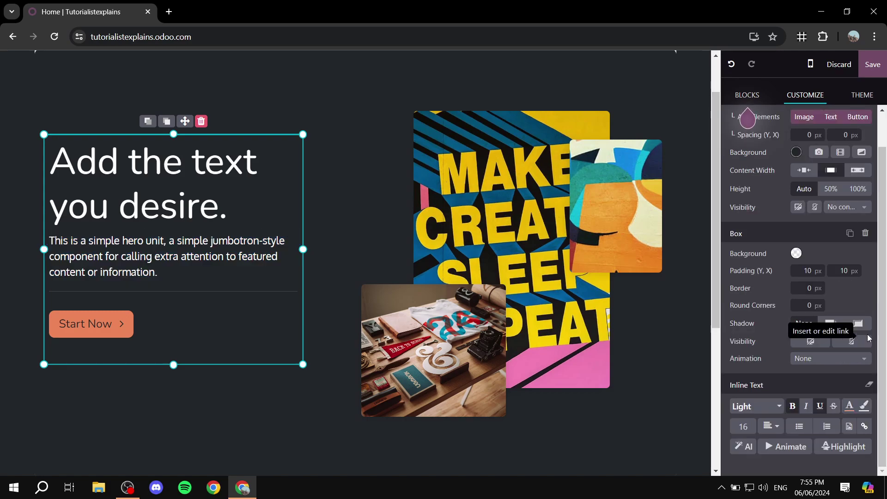
scroll(836, 365, "up", 1)
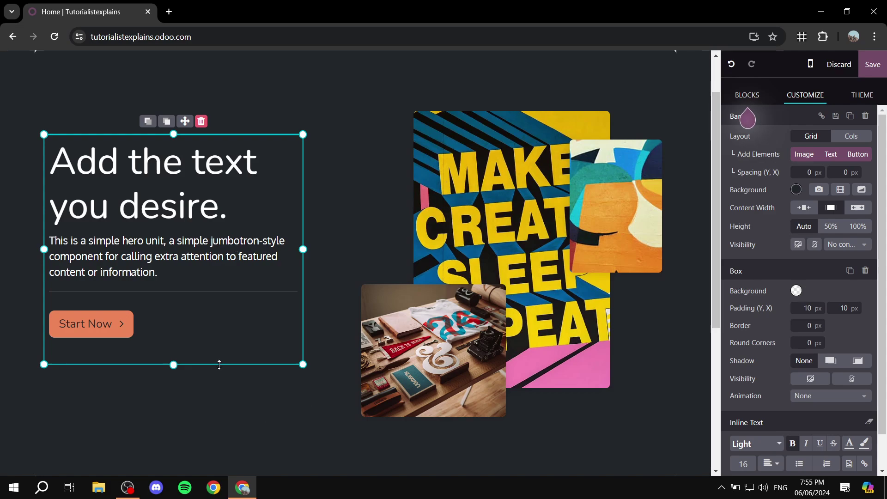
Try to replace the Start Now button's label with new text, and undo the deletion
left_click(110, 327)
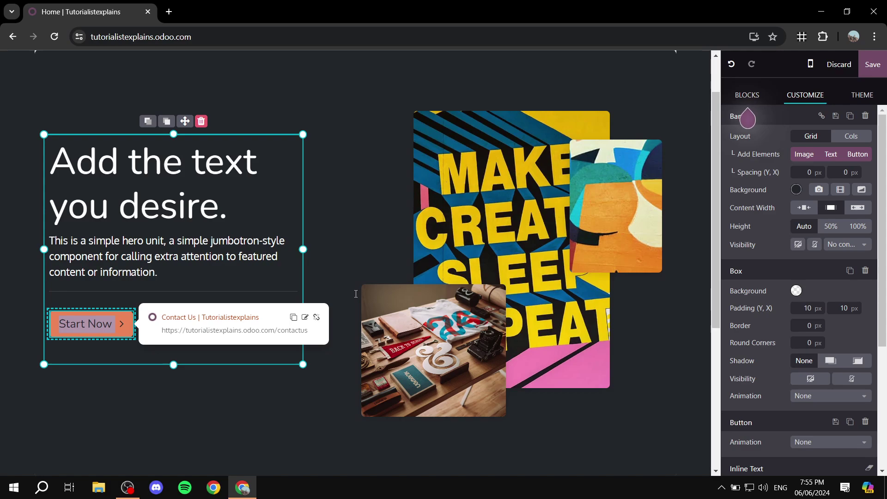
left_click(123, 330)
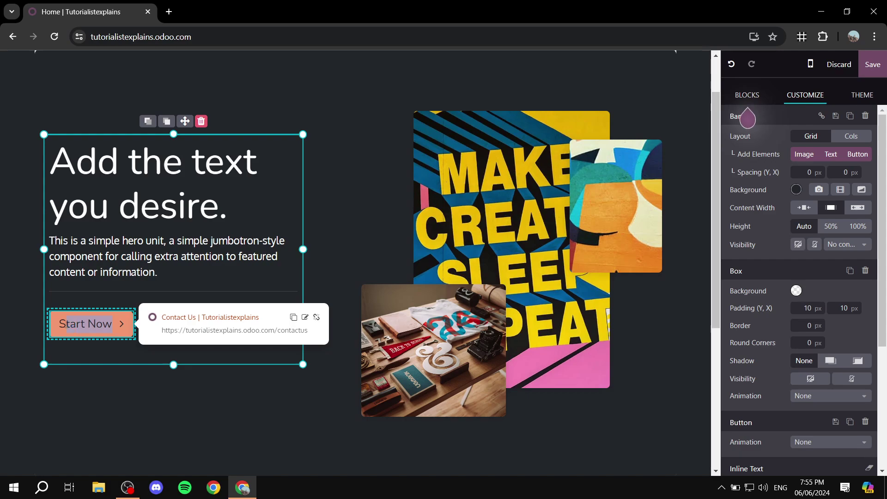
left_click_drag(66, 323, 58, 325)
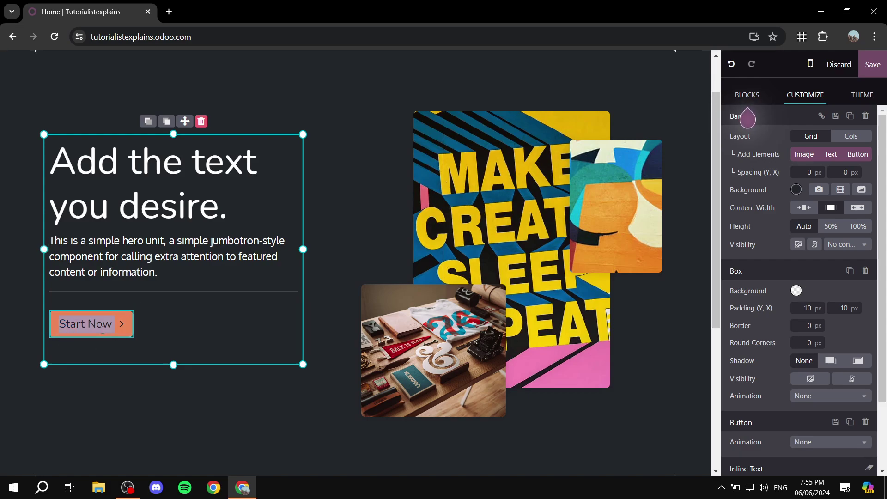
key("BackSpace")
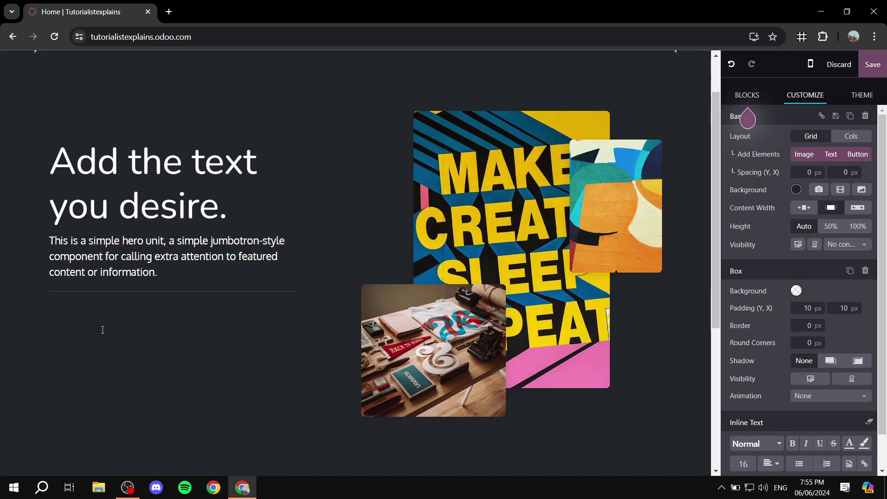
type("T")
key("ctrl+z")
key("ctrl+z")
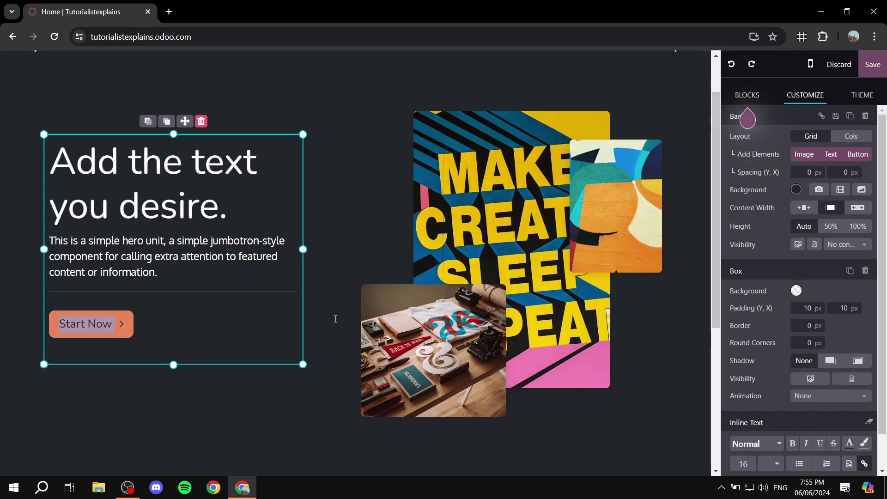
Open the Contact Us page linked from the Start Now button, close it and look through the button's options
left_click(124, 324)
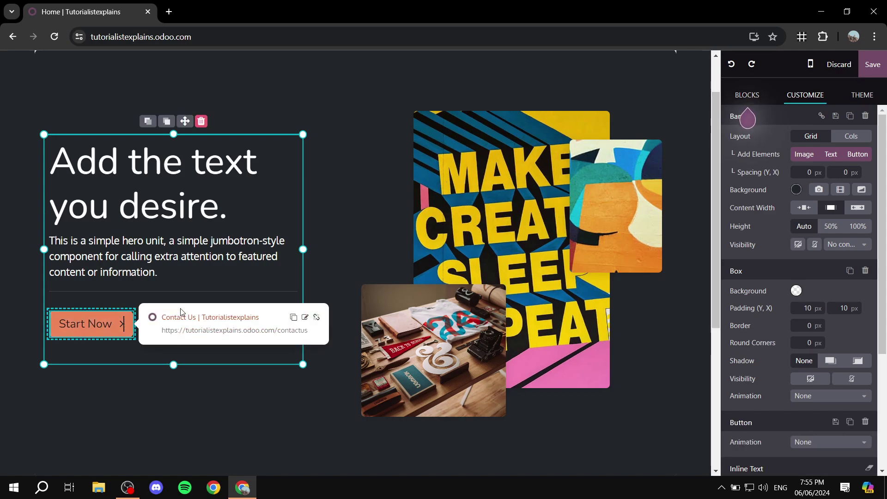
left_click(238, 319)
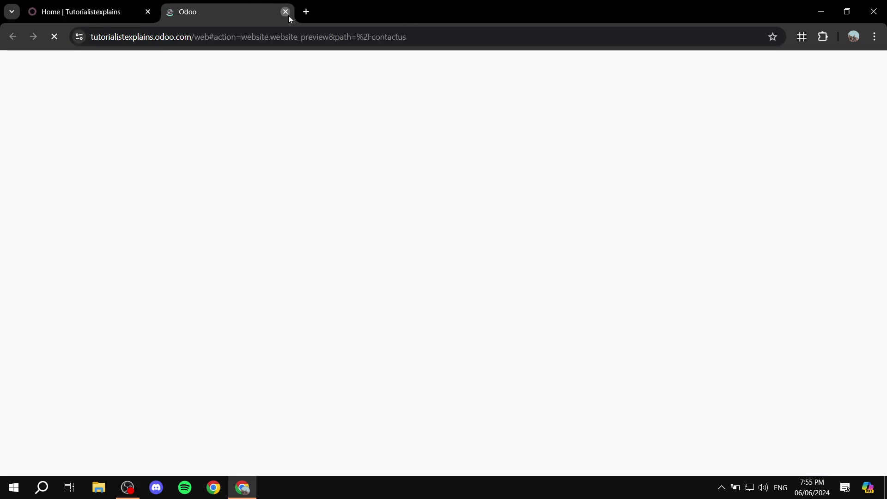
left_click(289, 16)
scroll(846, 267, "down", 2)
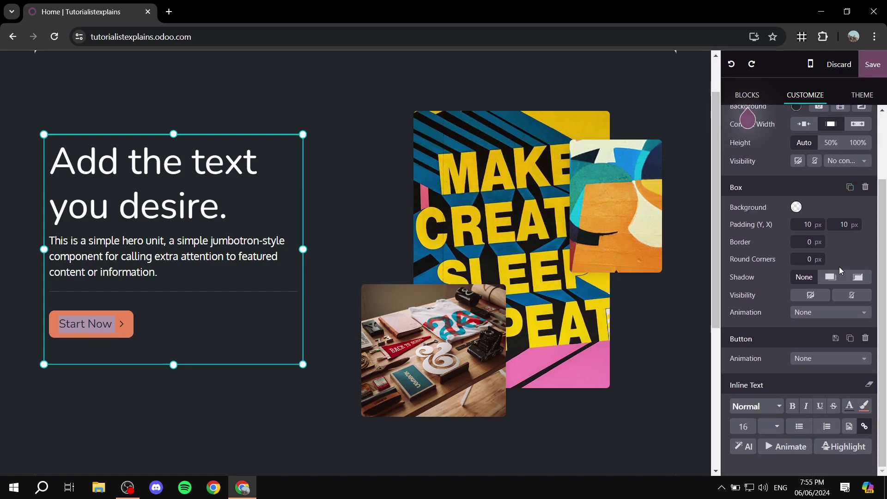
scroll(839, 267, "up", 2)
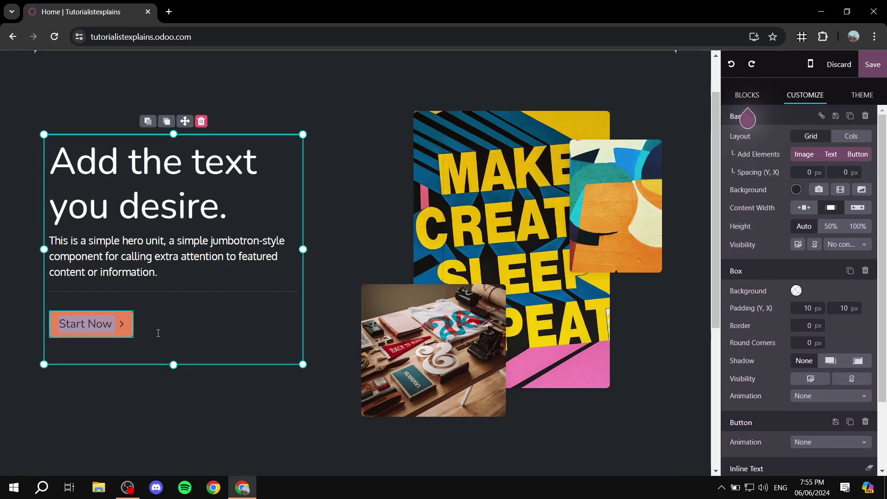
Examine the Start Now button's link settings and the options of its arrow icon
left_click(116, 335)
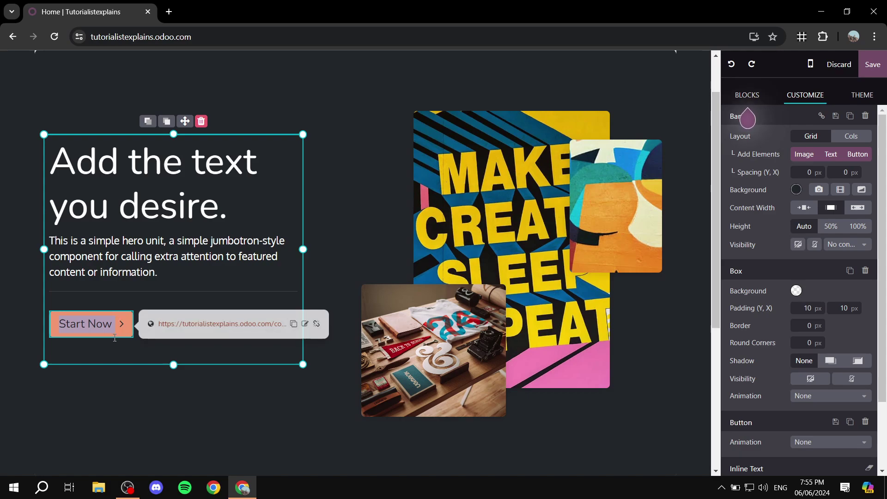
right_click(112, 331)
key("Escape")
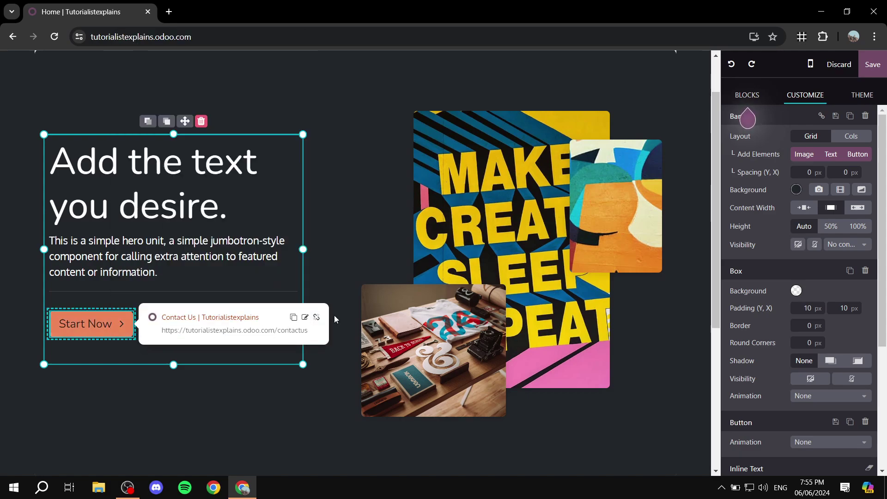
left_click(305, 318)
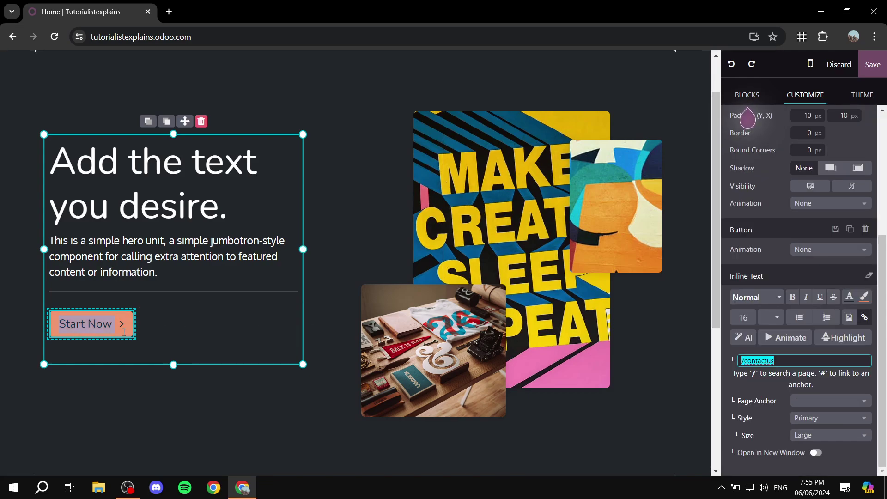
left_click(168, 347)
left_click(93, 324)
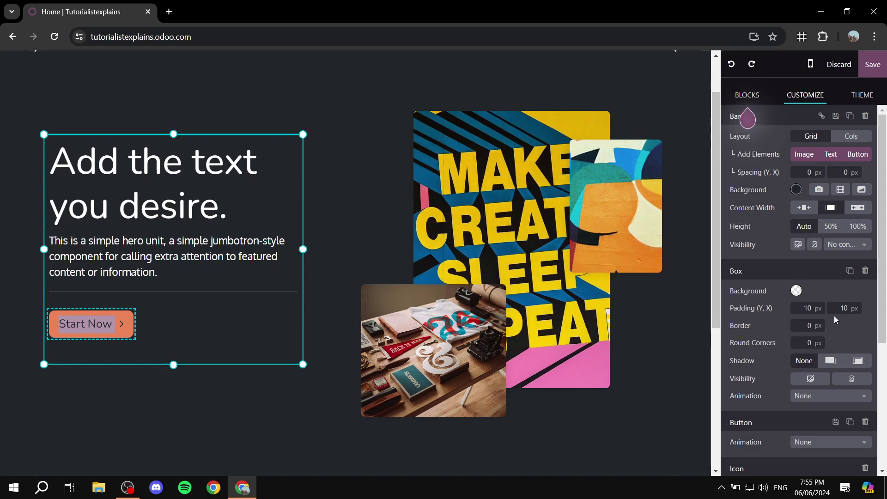
left_click(97, 317)
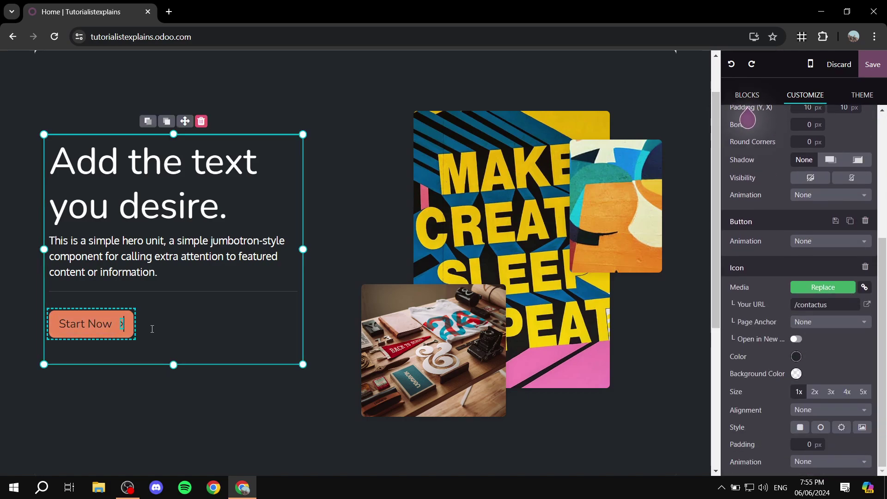
left_click(123, 326)
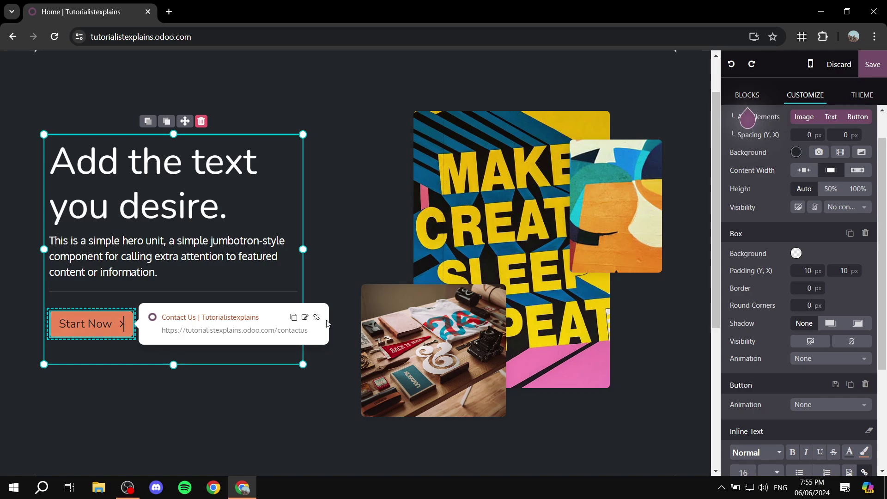
Edit the Start Now button's link and clear its URL
left_click(305, 317)
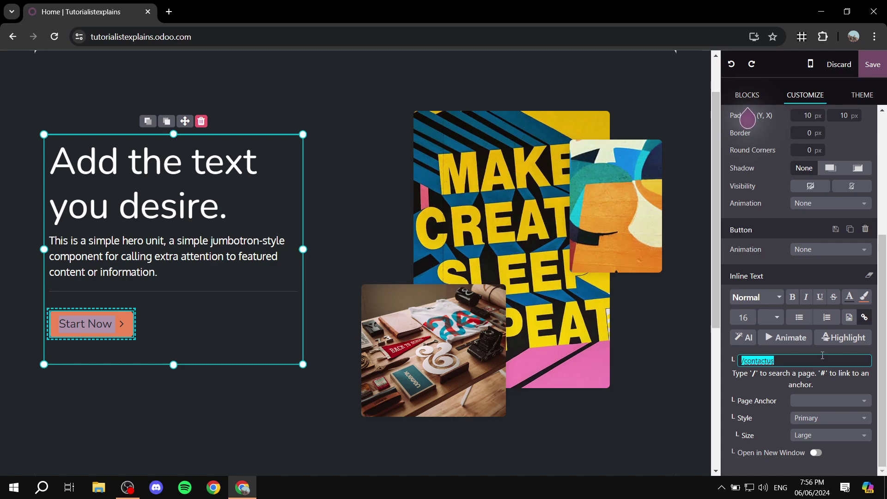
type("/")
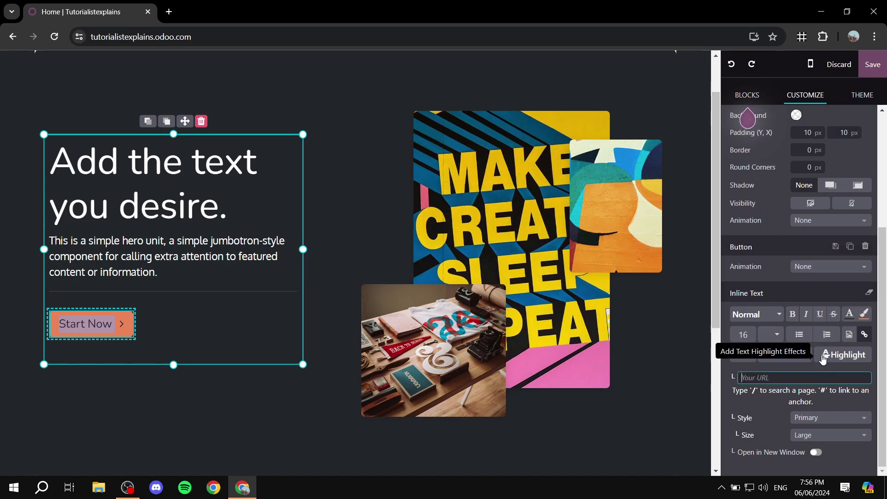
left_click(763, 401)
scroll(764, 401, "up", 2)
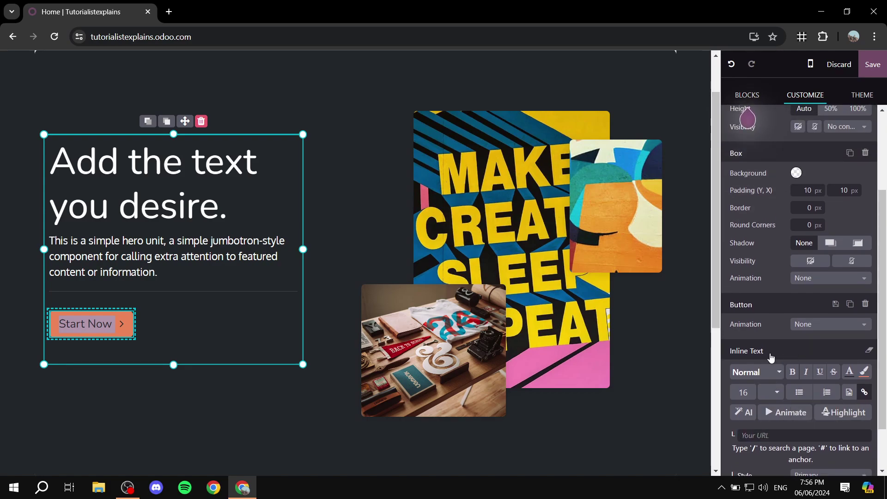
Examine the column and image options of each of the three banner pictures
left_click(552, 251)
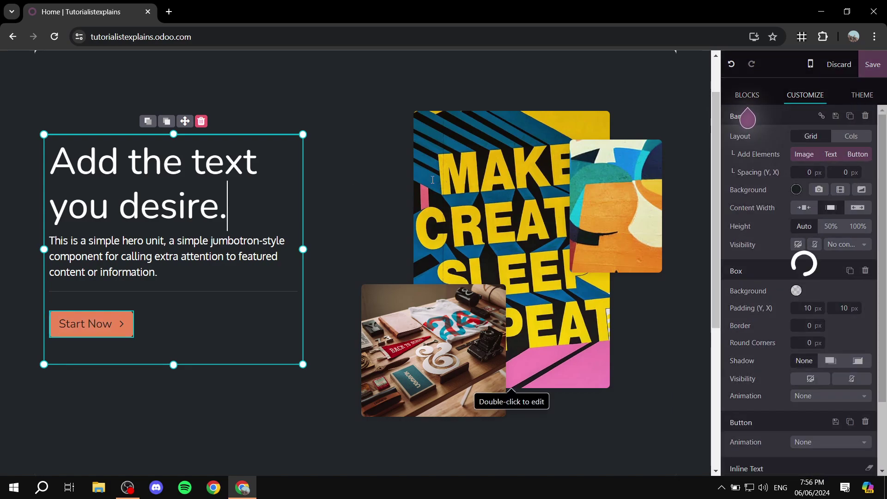
left_click(621, 185)
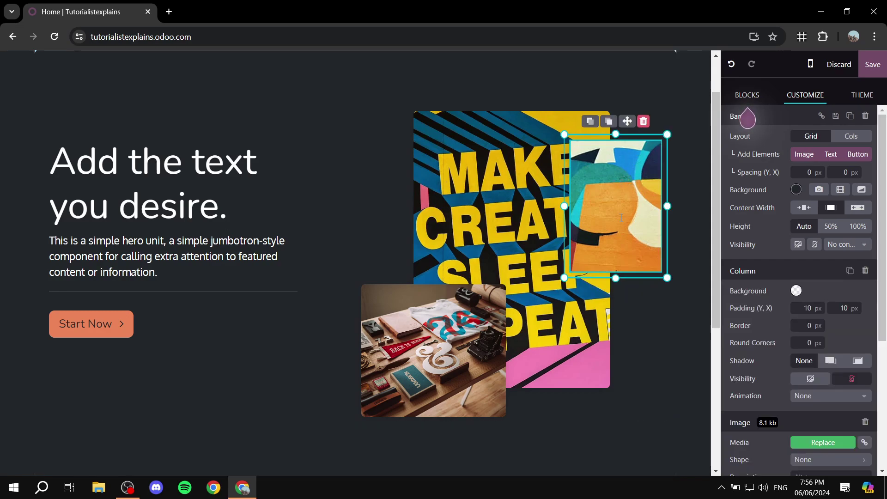
scroll(721, 335, "down", 3)
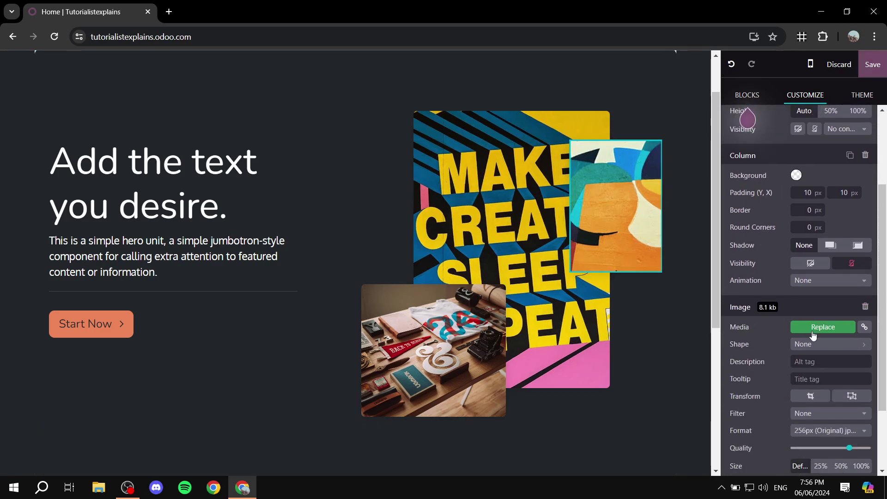
left_click(545, 369)
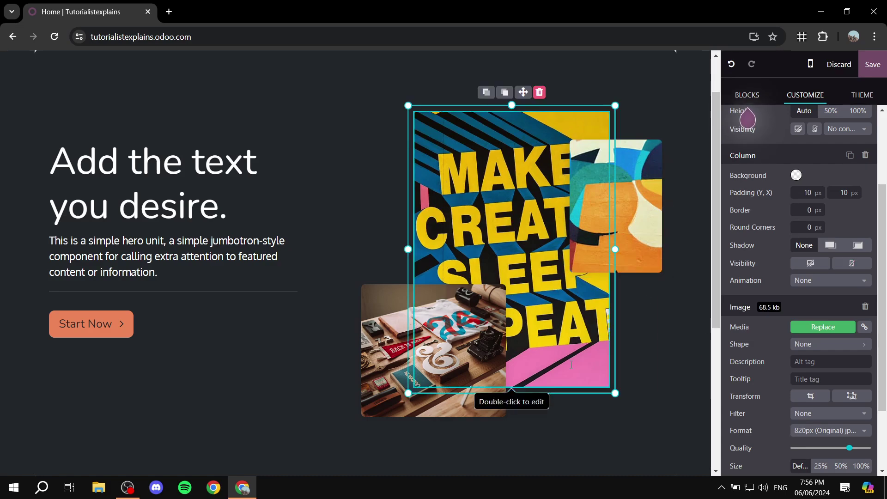
left_click(388, 388)
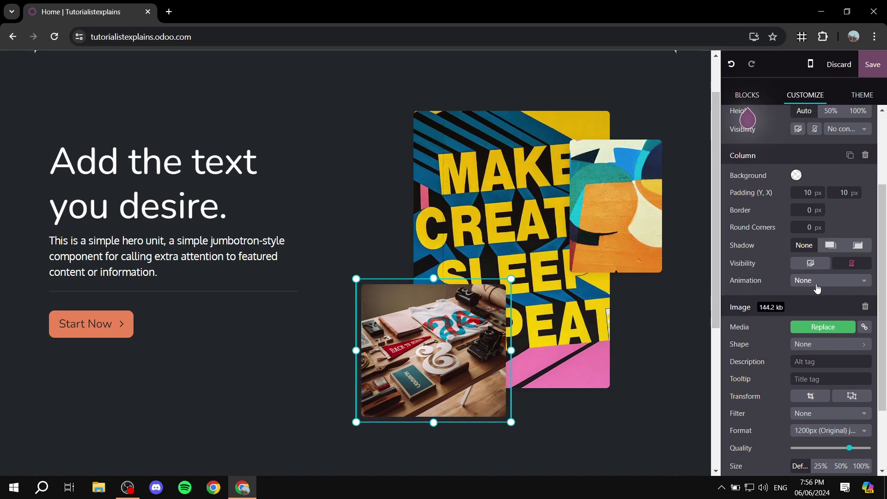
scroll(815, 284, "up", 1)
scroll(816, 289, "up", 1)
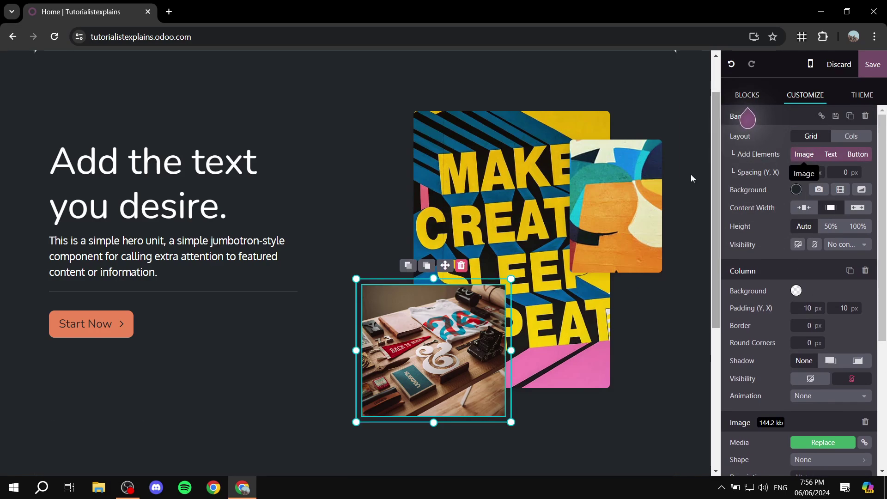
Set the banner's background to the custom dark red colour #2A0404
left_click(671, 116)
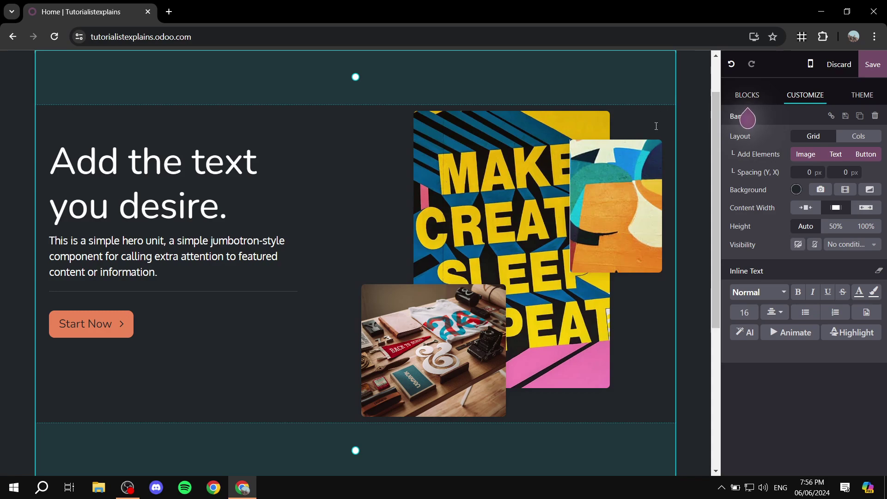
left_click(796, 190)
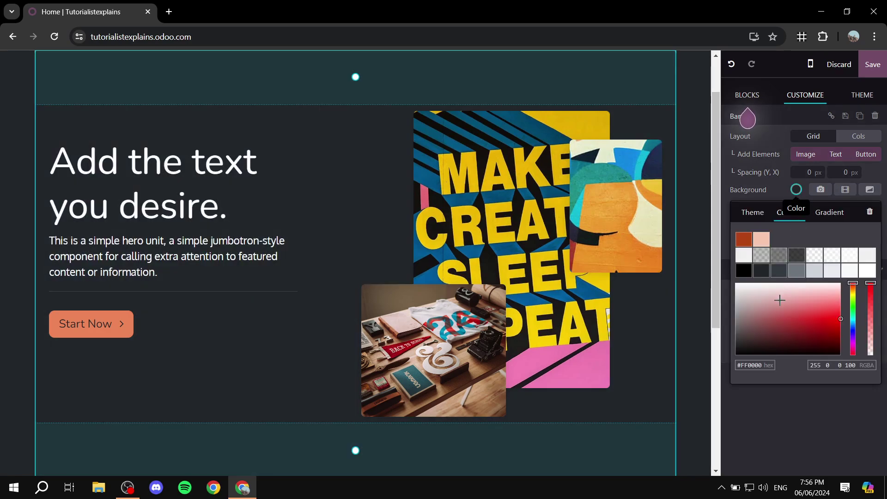
left_click_drag(781, 314, 823, 349)
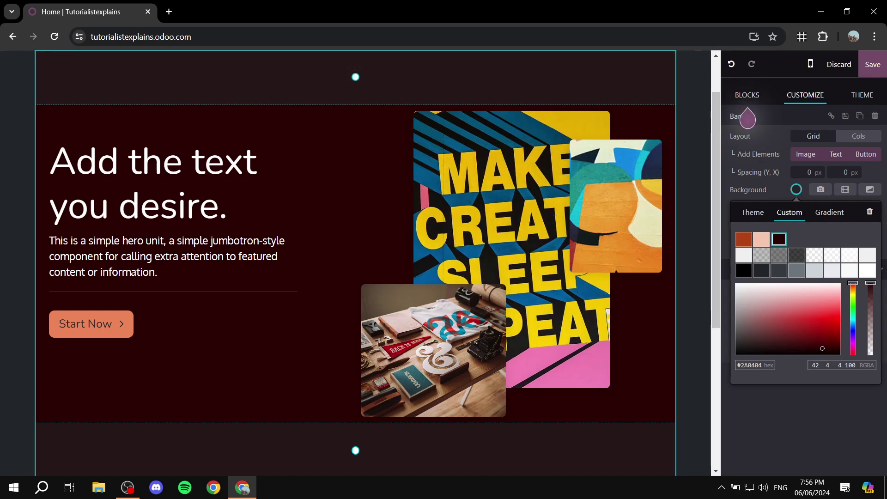
left_click(695, 302)
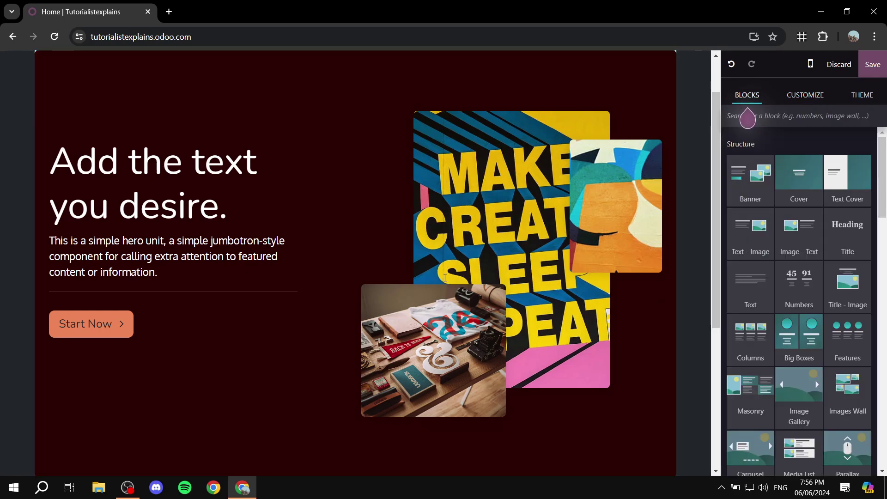
Add an Image Gallery block between the banner and the footer
scroll(445, 278, "down", 5)
scroll(527, 207, "up", 7)
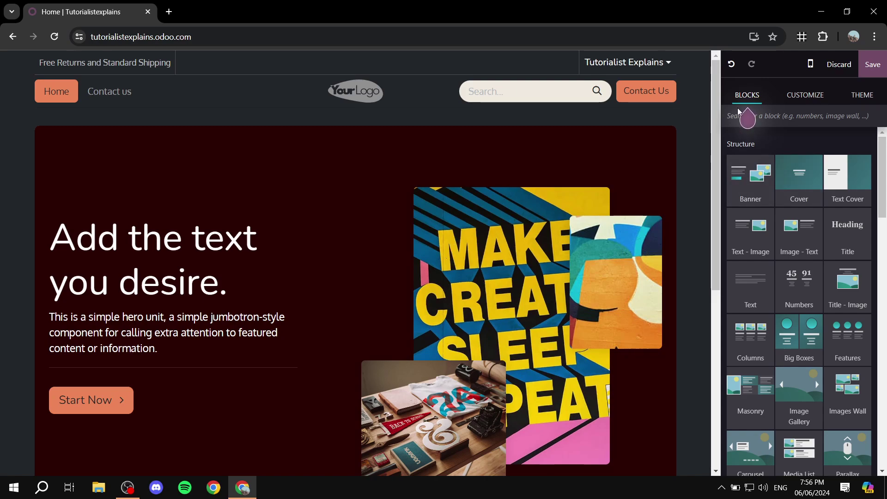
mouse_move(769, 102)
scroll(799, 277, "down", 4)
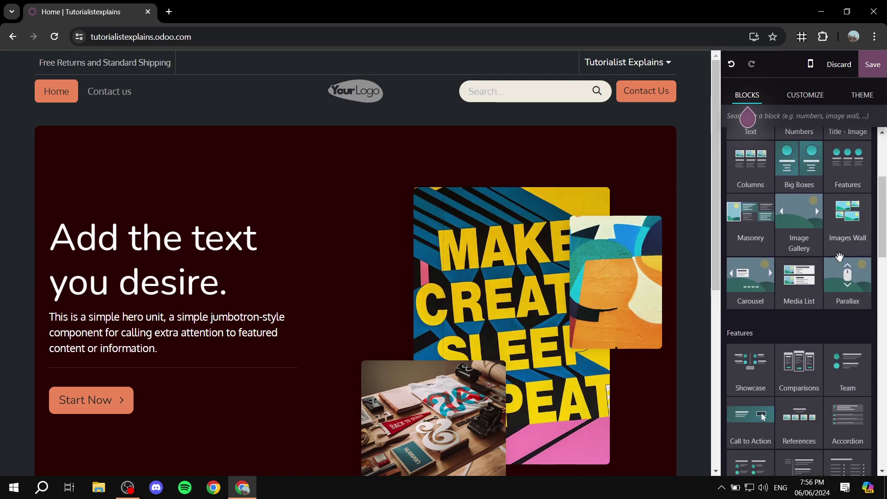
scroll(482, 289, "down", 5)
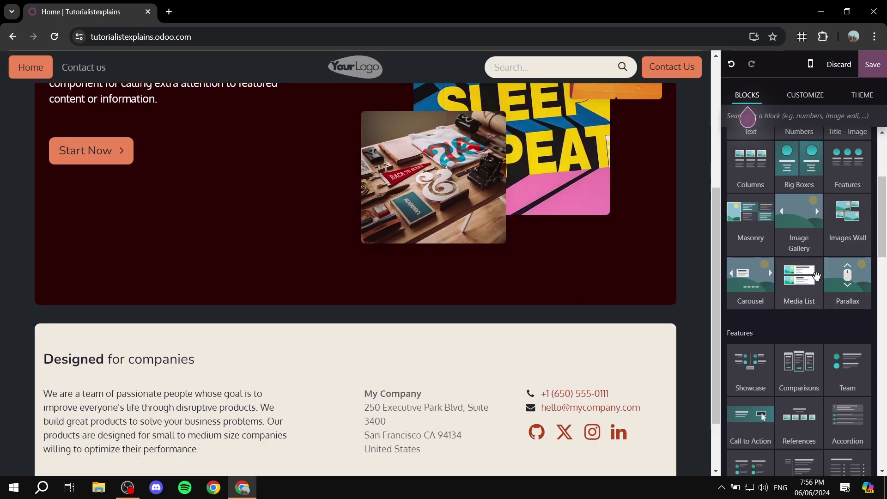
left_click_drag(809, 217, 559, 307)
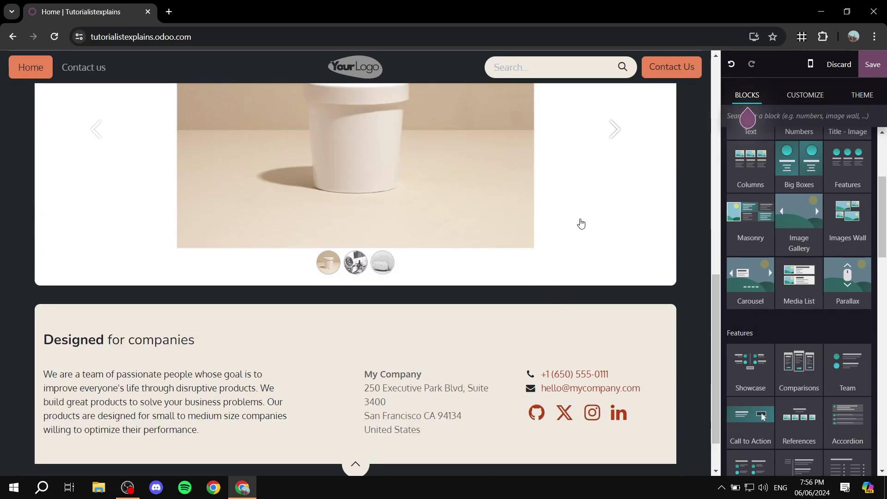
Page through the new Image Gallery's slides and examine the block's options
left_click(581, 223)
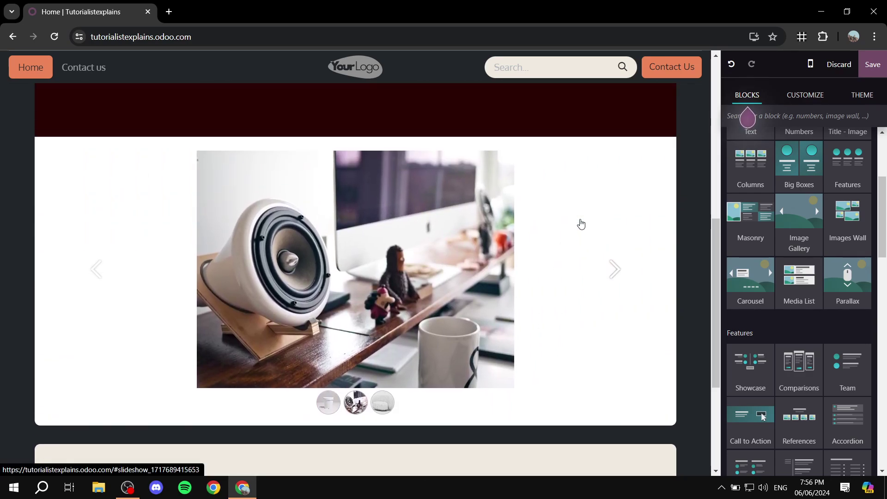
left_click(645, 217)
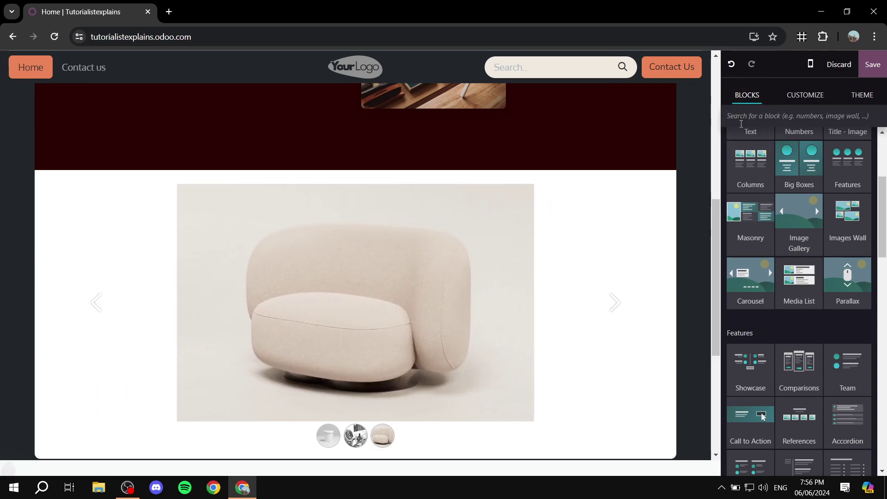
left_click(670, 295)
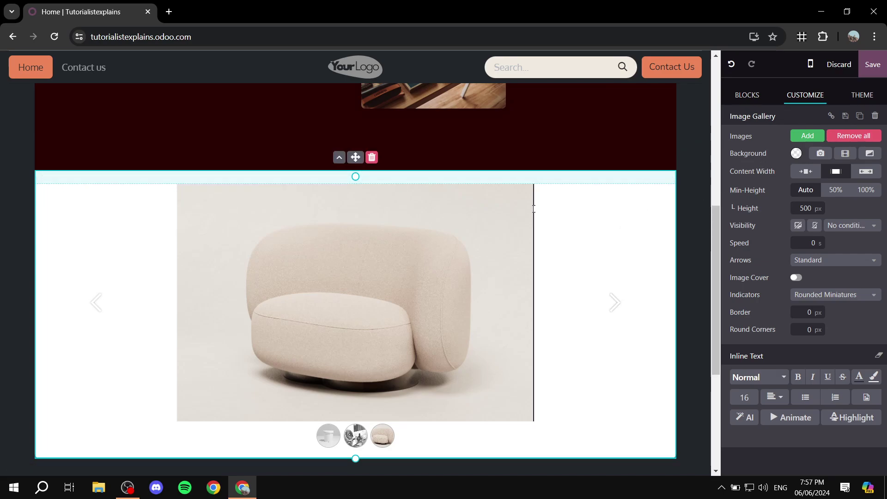
left_click(331, 433)
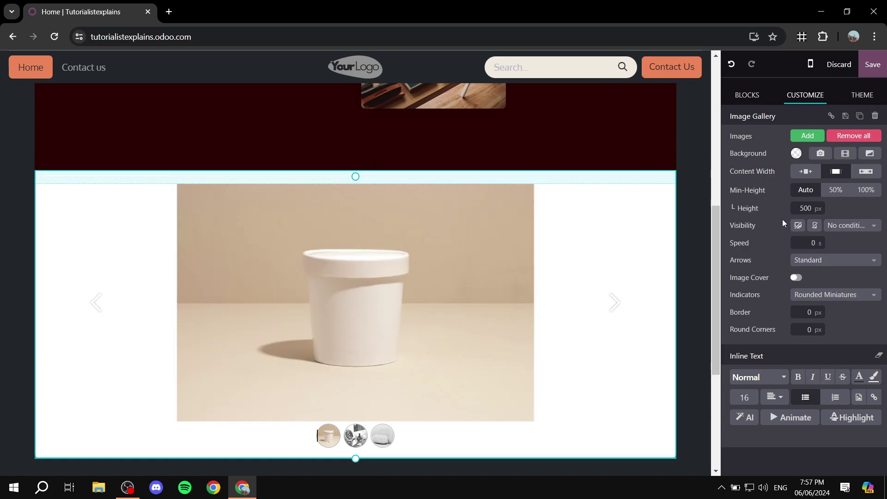
Set the Image Gallery's background to the dark charcoal preset colour and page through its slides
left_click(796, 153)
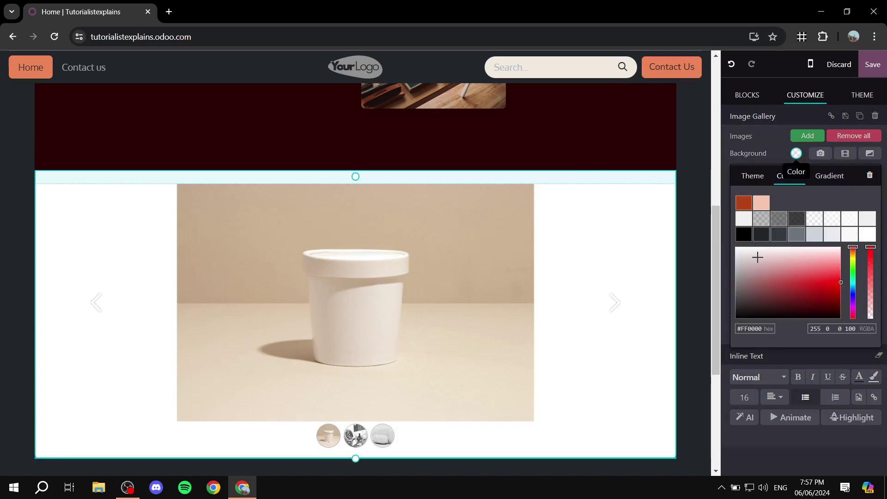
left_click(762, 234)
left_click(697, 333)
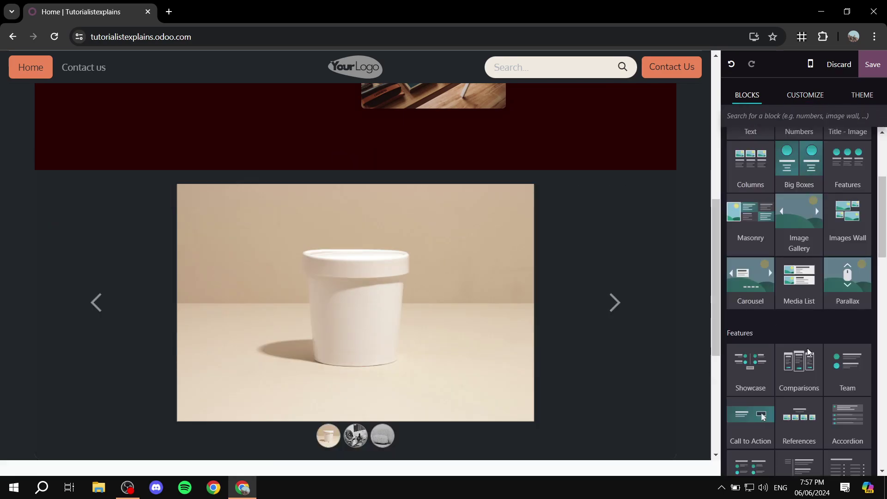
left_click(616, 331)
left_click(618, 329)
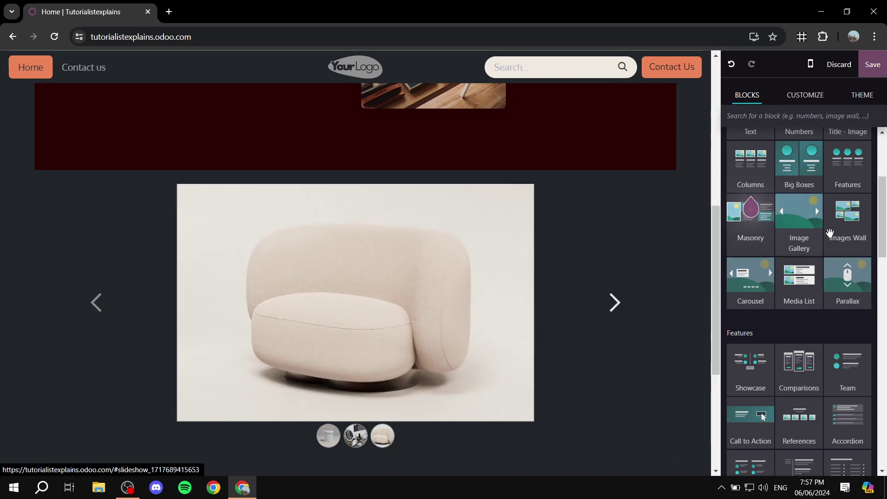
Browse the available building blocks, from the Structure, Features and Dynamic Content groups to the inner content elements
scroll(756, 175, "up", 4)
scroll(801, 158, "down", 8)
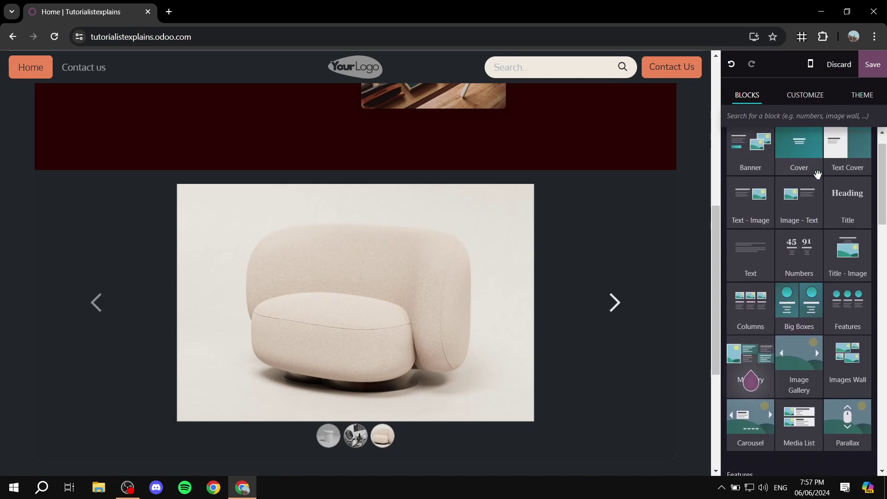
scroll(835, 244, "down", 3)
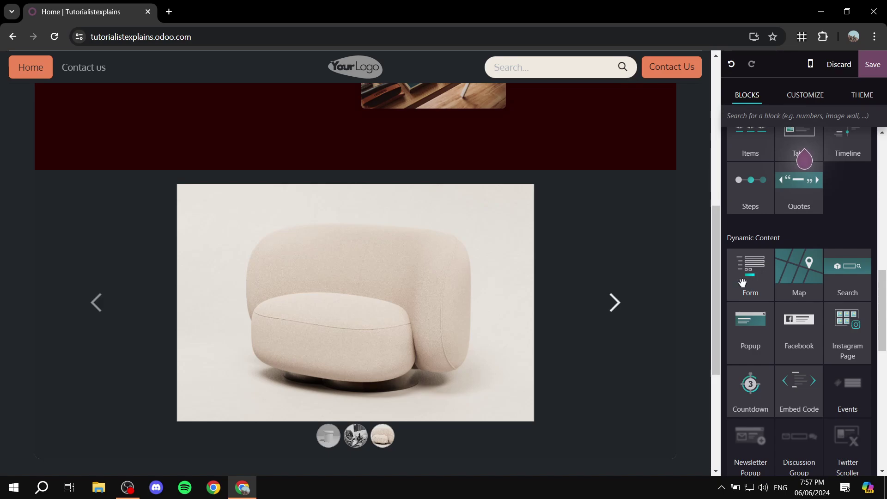
scroll(756, 281, "up", 4)
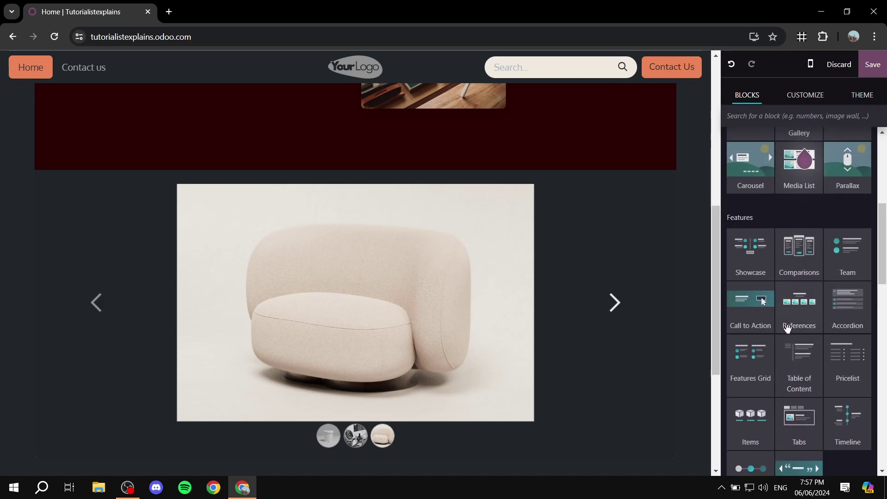
scroll(788, 326, "up", 3)
scroll(821, 403, "up", 1)
scroll(821, 402, "down", 3)
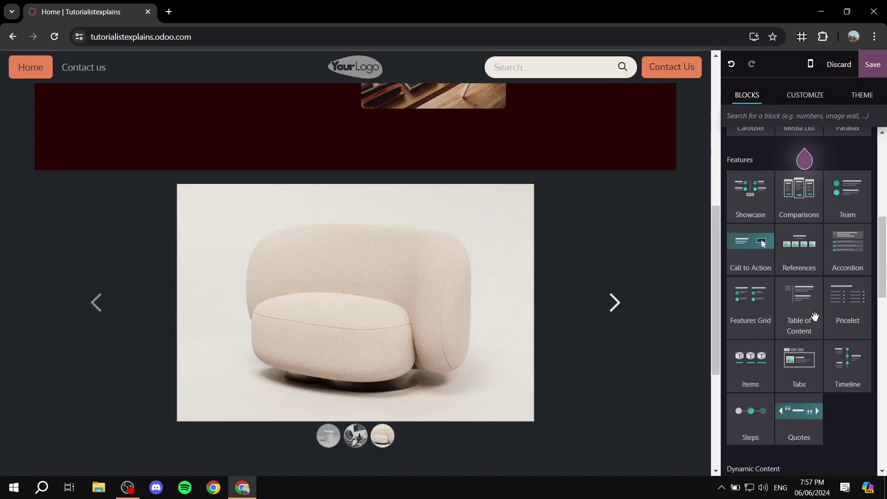
scroll(809, 324, "up", 8)
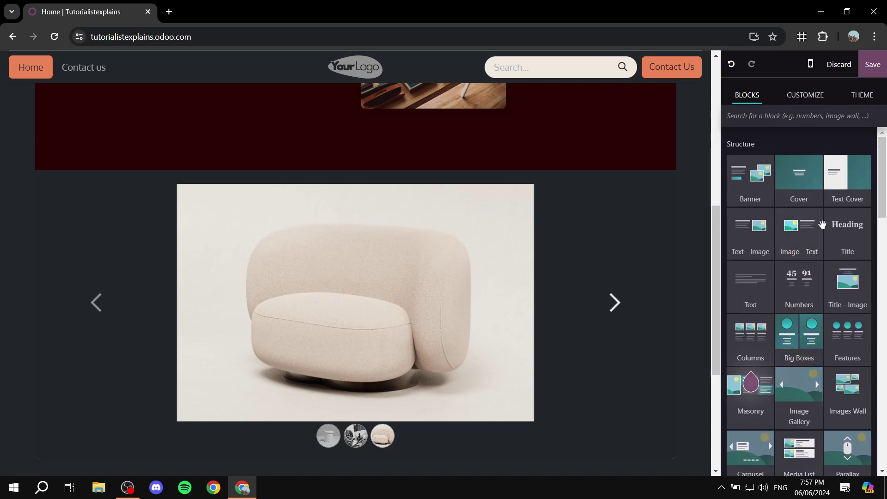
scroll(825, 227, "down", 10)
scroll(848, 347, "down", 2)
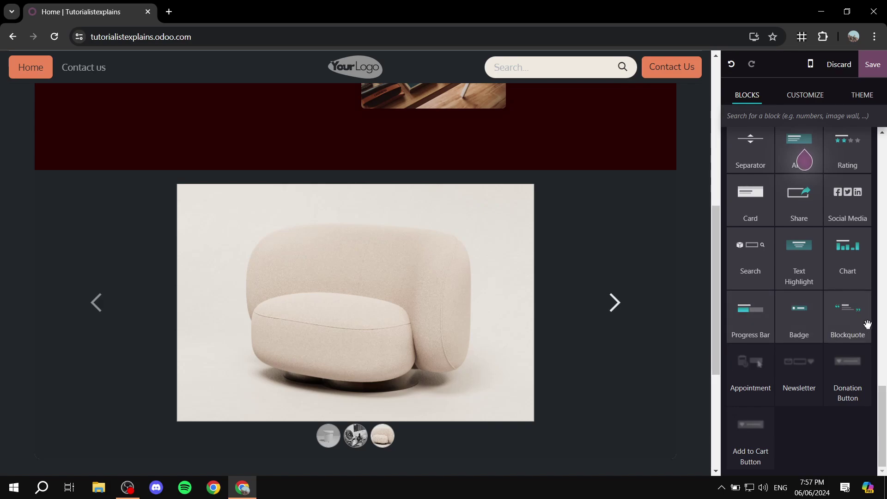
scroll(849, 346, "up", 8)
scroll(848, 346, "up", 5)
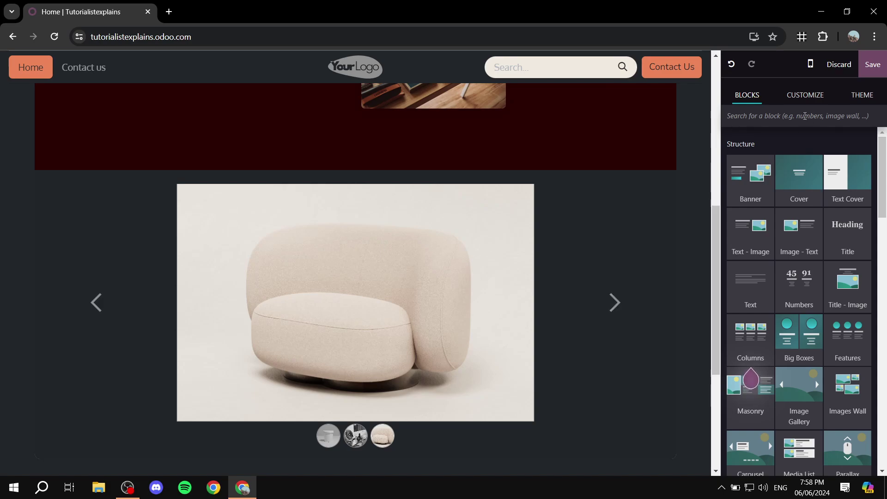
Examine the header's customization options, including the navbar and logo settings
left_click(436, 64)
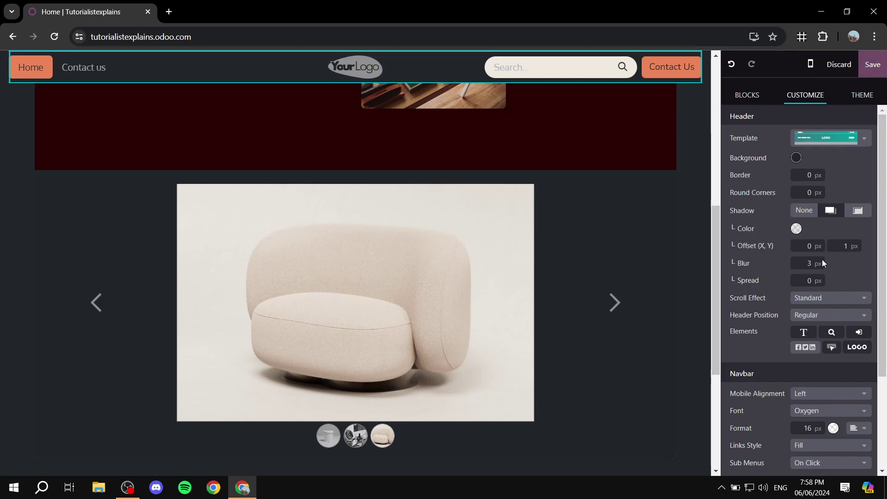
scroll(822, 259, "down", 3)
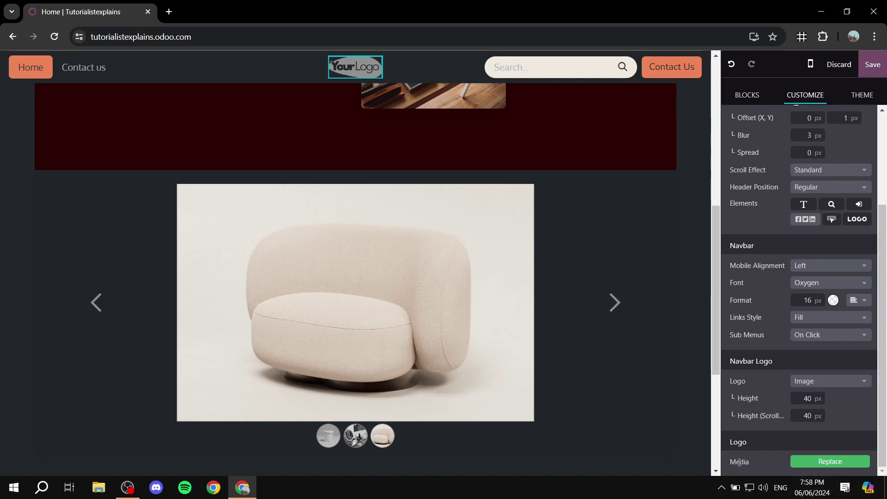
left_click_drag(732, 450, 766, 450)
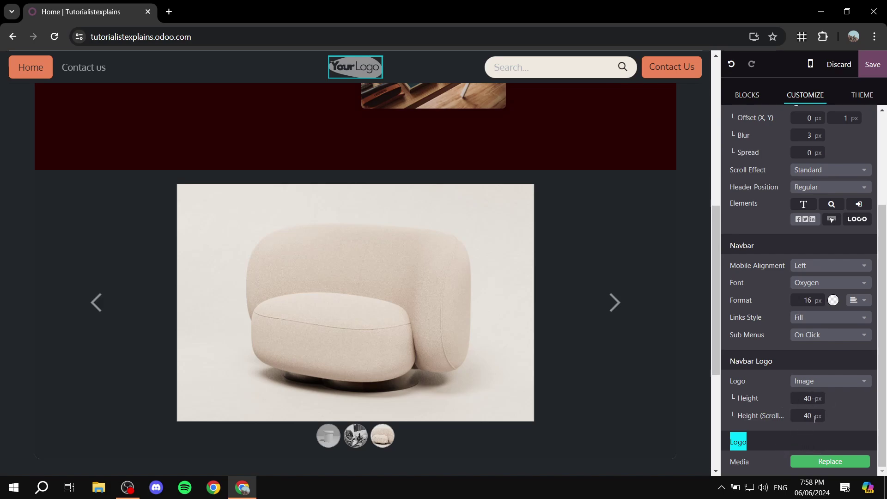
scroll(819, 392, "up", 3)
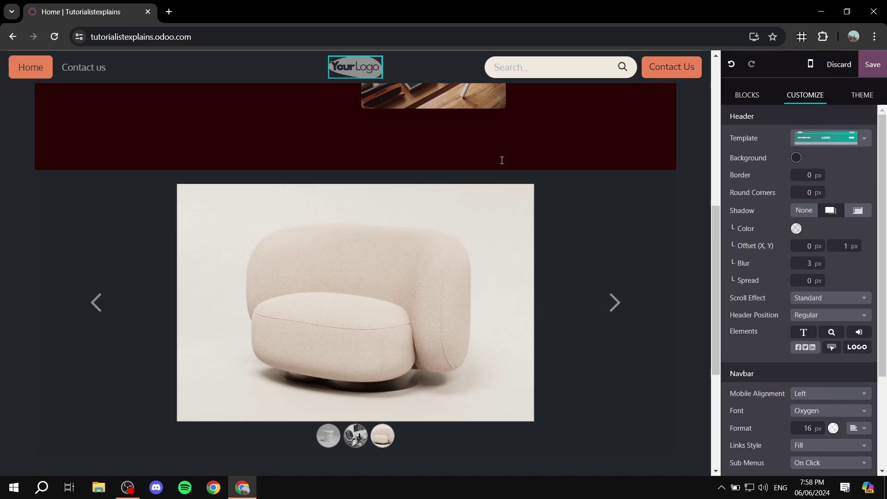
Inspect the link of the header's Contact us menu item and save the homepage
left_click(113, 64)
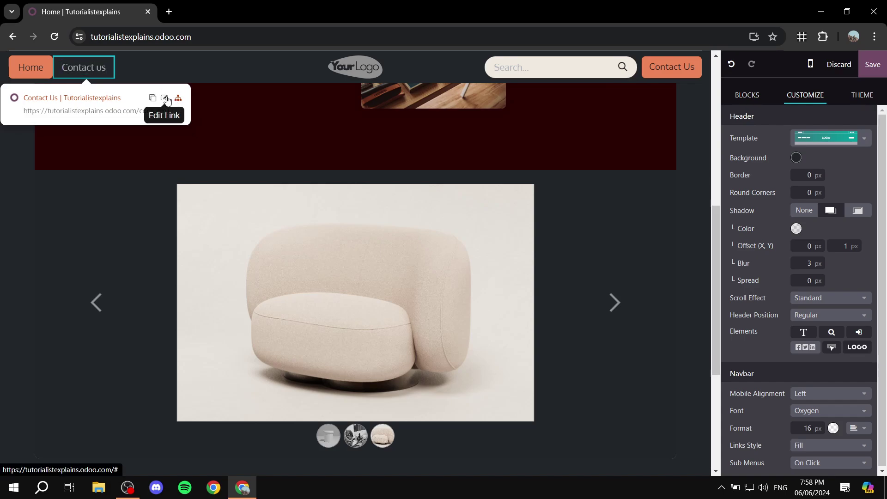
left_click(221, 67)
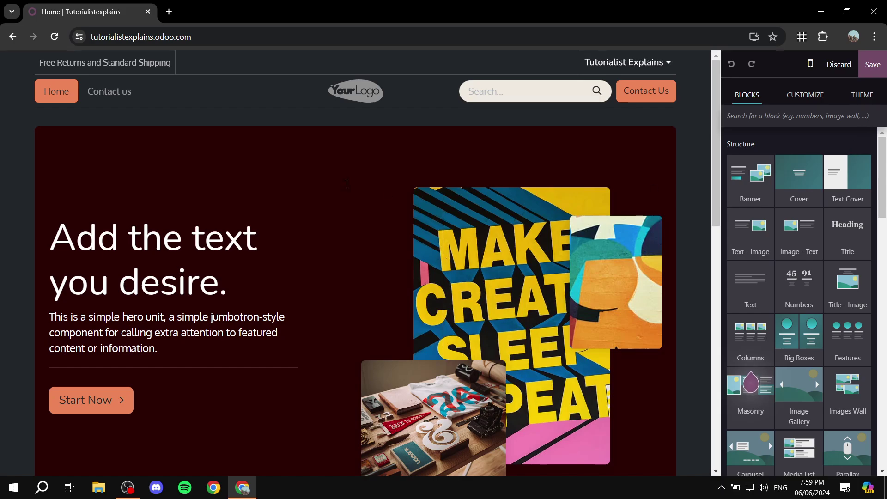
scroll(393, 231, "down", 15)
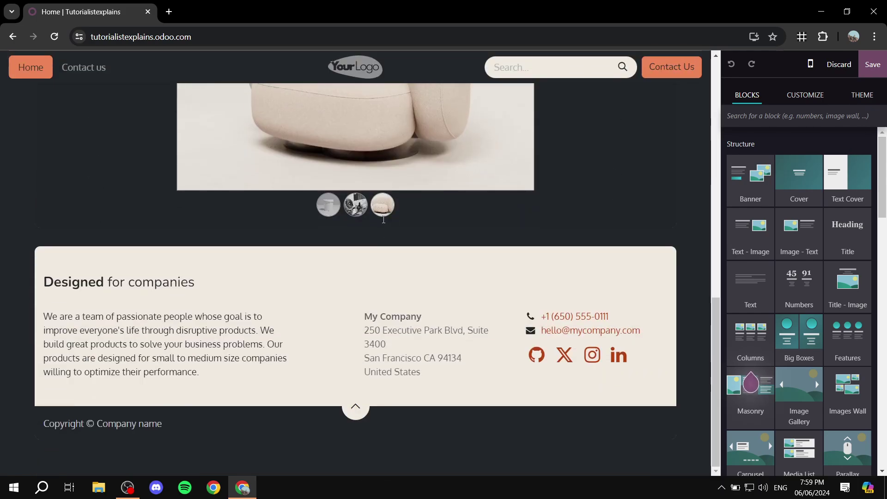
scroll(432, 229, "up", 15)
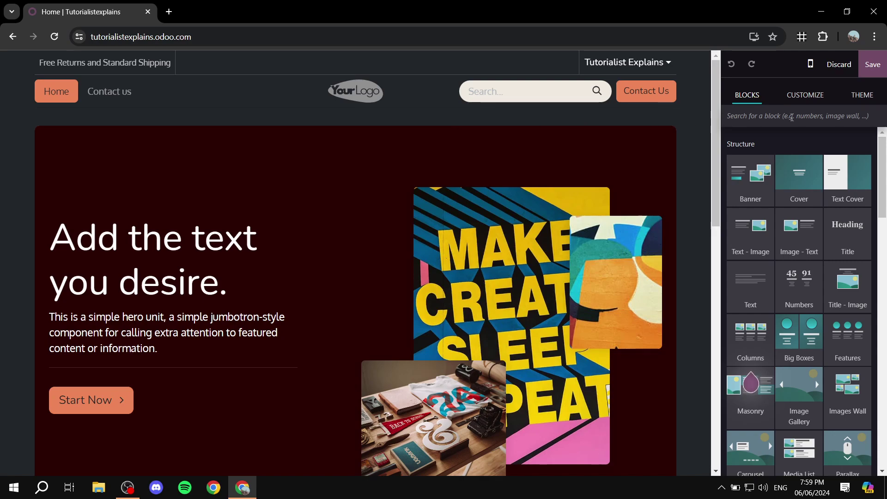
left_click(874, 65)
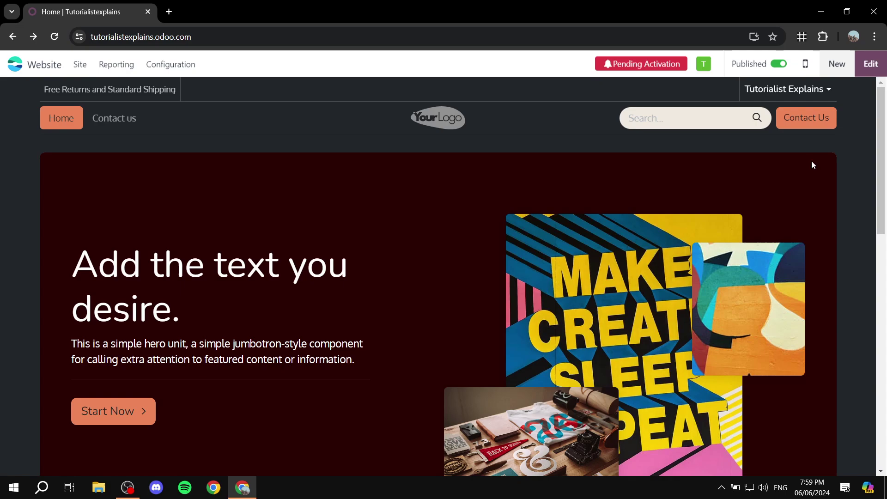
Examine the Basic templates offered for a new website page and close them without creating a page
left_click(842, 65)
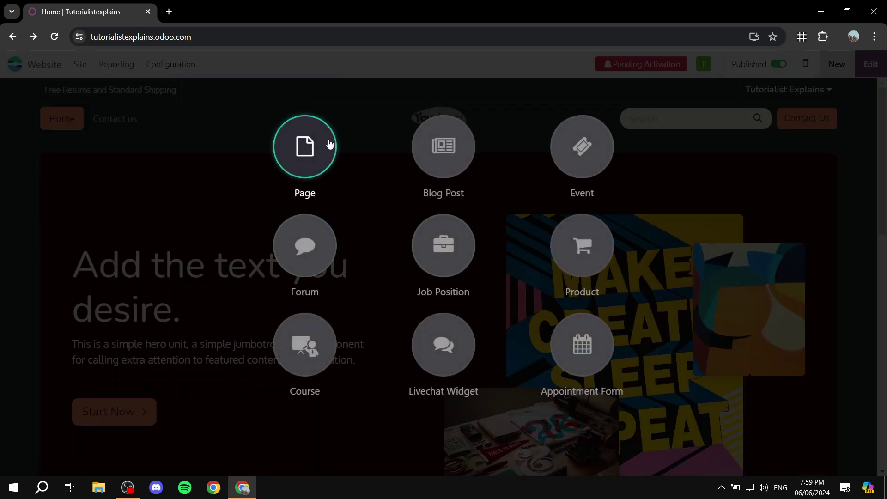
left_click(312, 152)
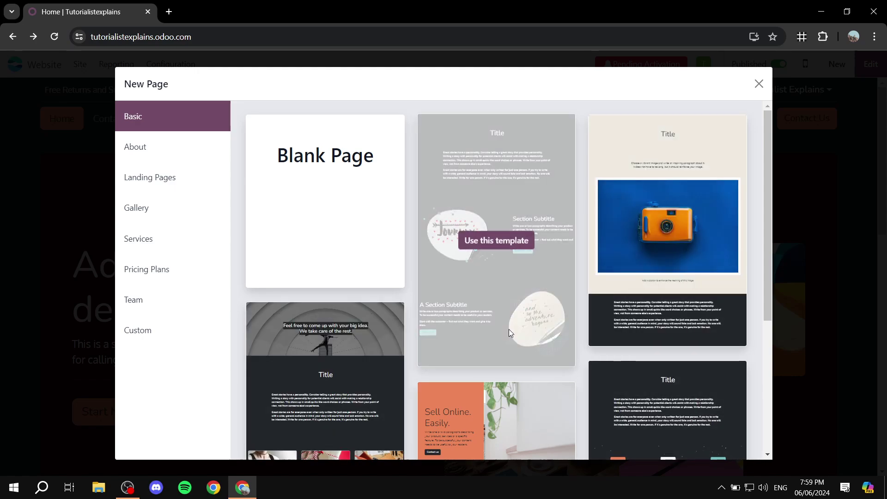
left_click(760, 83)
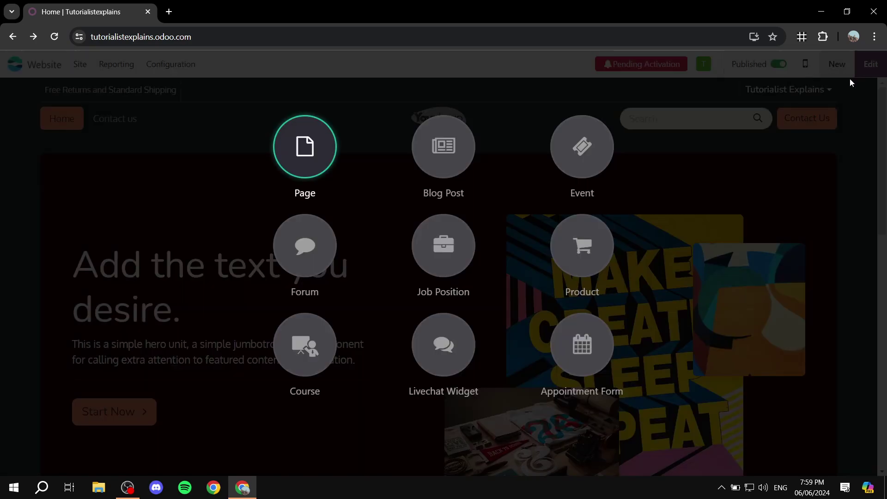
left_click(871, 67)
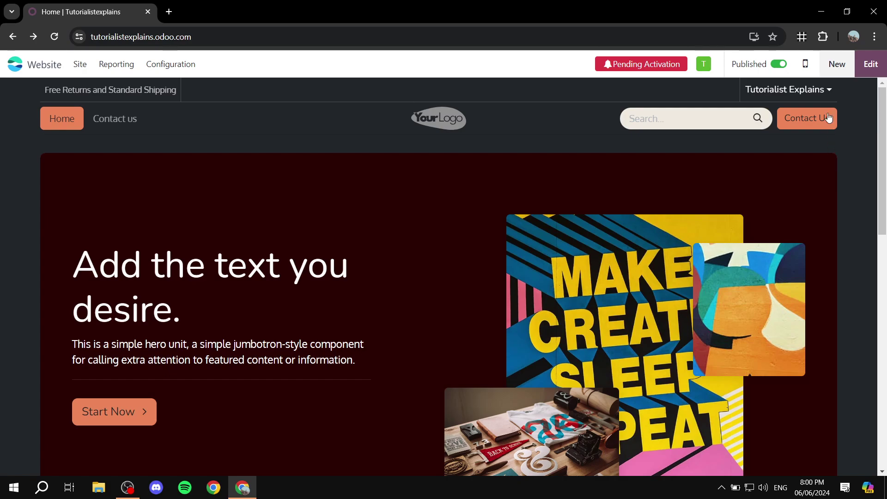
Look through the new content types and check the Appointment Form option, dismissing its app installation
left_click(838, 65)
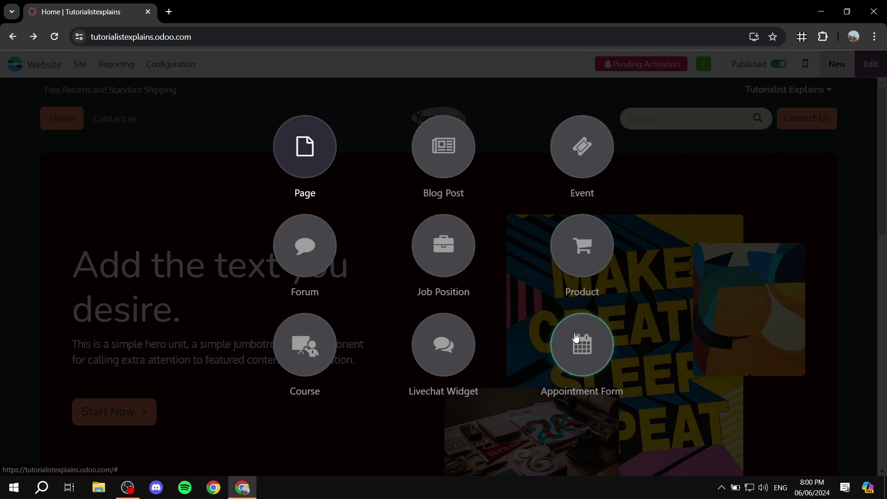
left_click(586, 356)
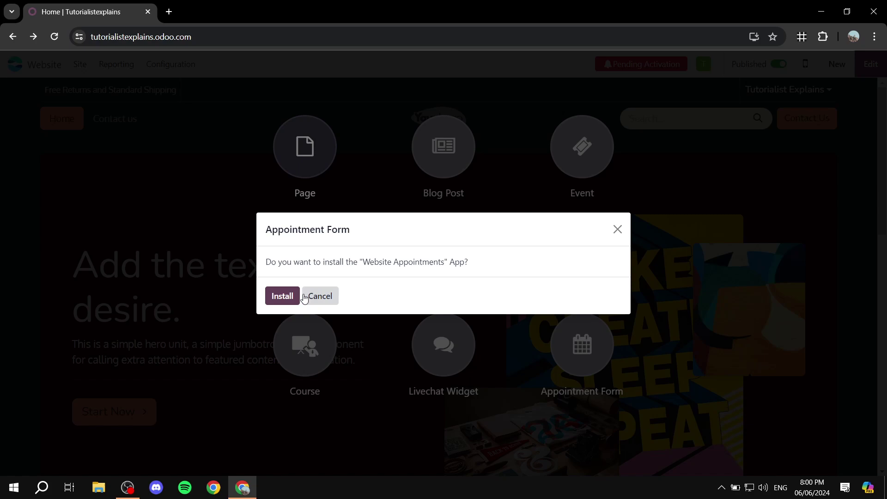
left_click(620, 236)
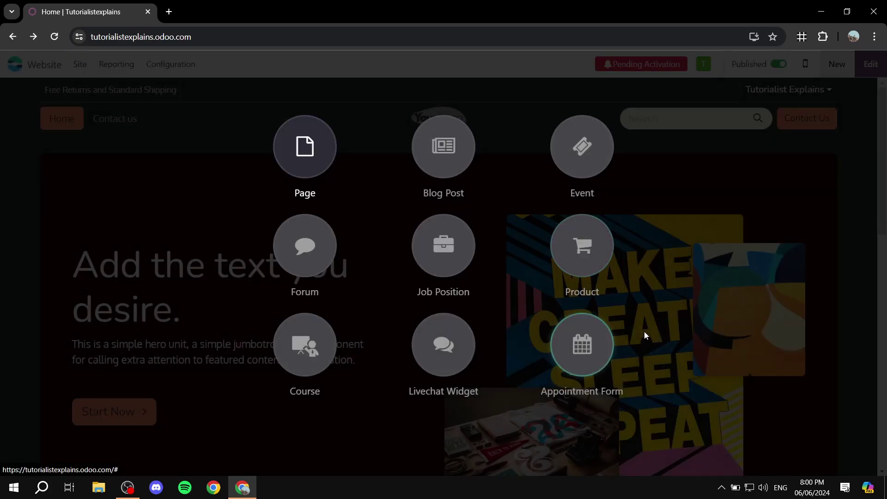
left_click(753, 225)
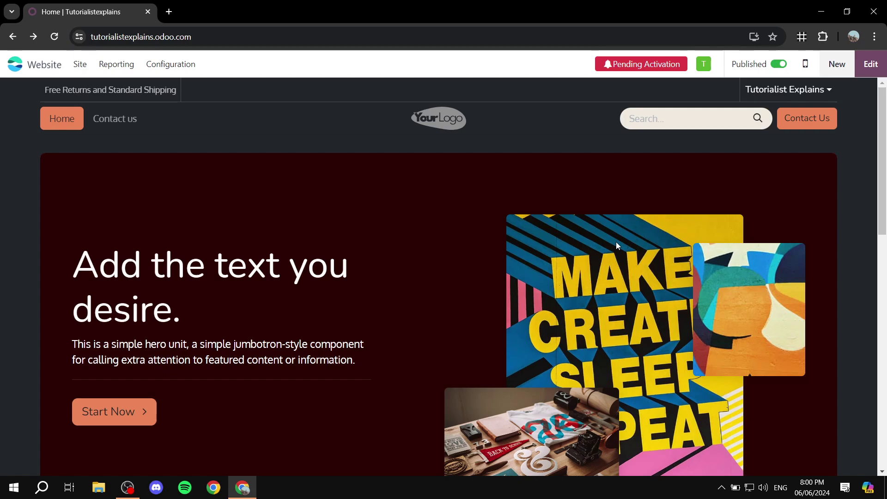
Reopen the homepage for editing and add a Carousel block below the Image Gallery
left_click(871, 64)
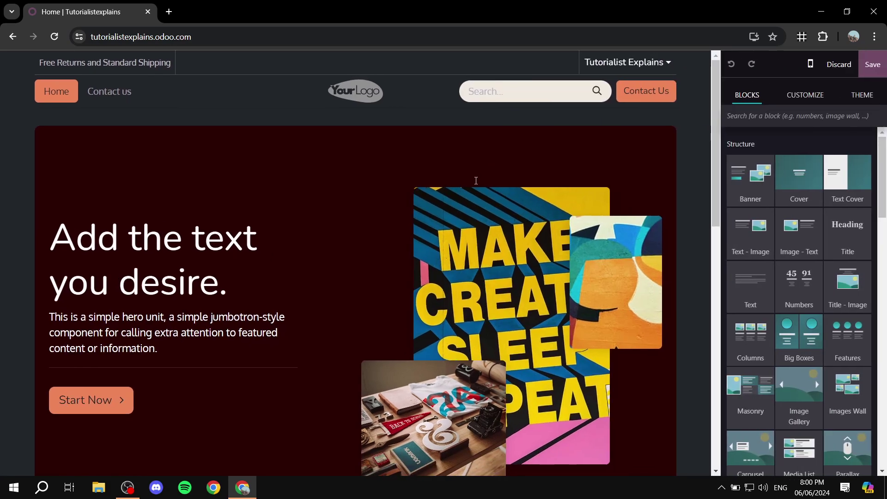
scroll(454, 196, "down", 10)
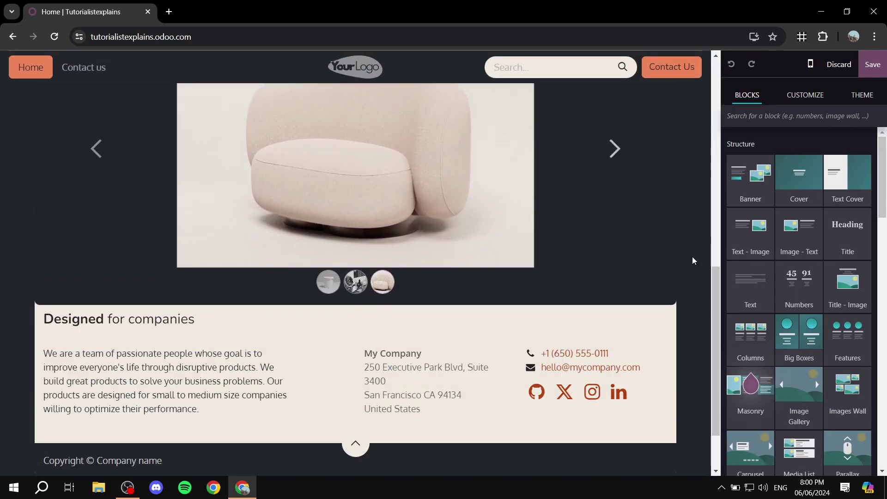
scroll(848, 335, "down", 3)
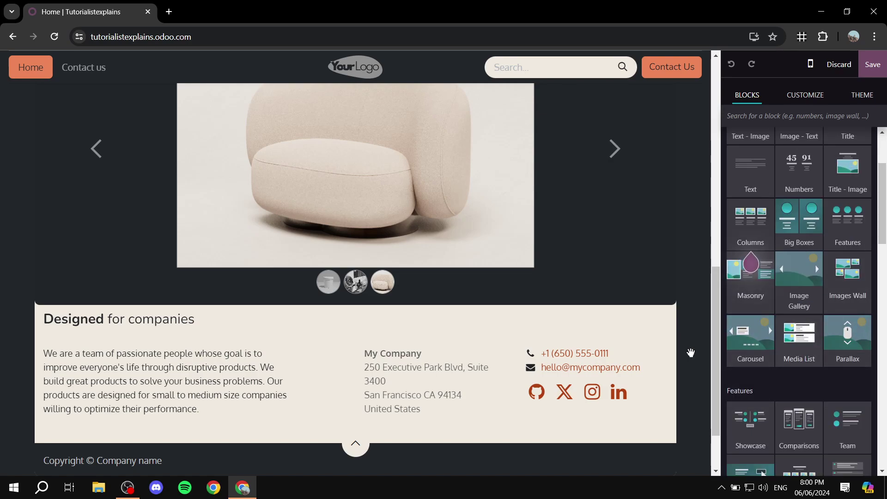
left_click_drag(755, 342, 439, 319)
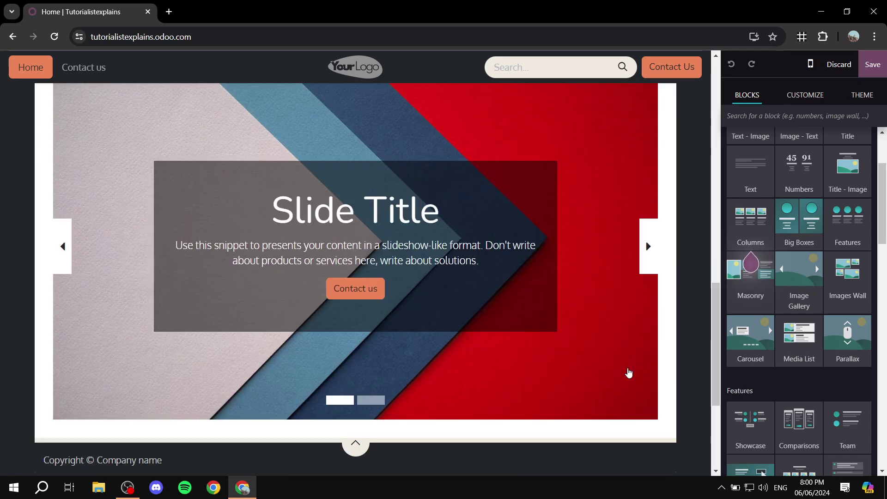
Examine the customization options of the new Carousel and its slide, and return to the homepage banner
left_click(628, 370)
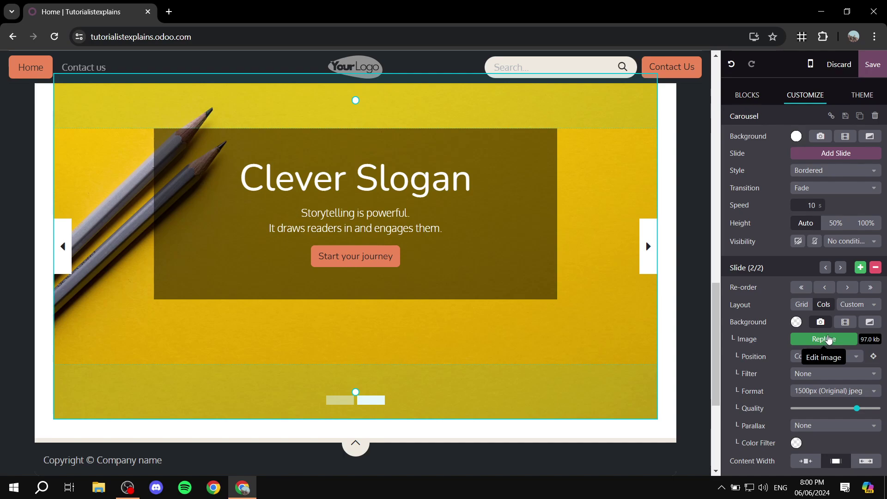
left_click(692, 333)
scroll(691, 333, "up", 10)
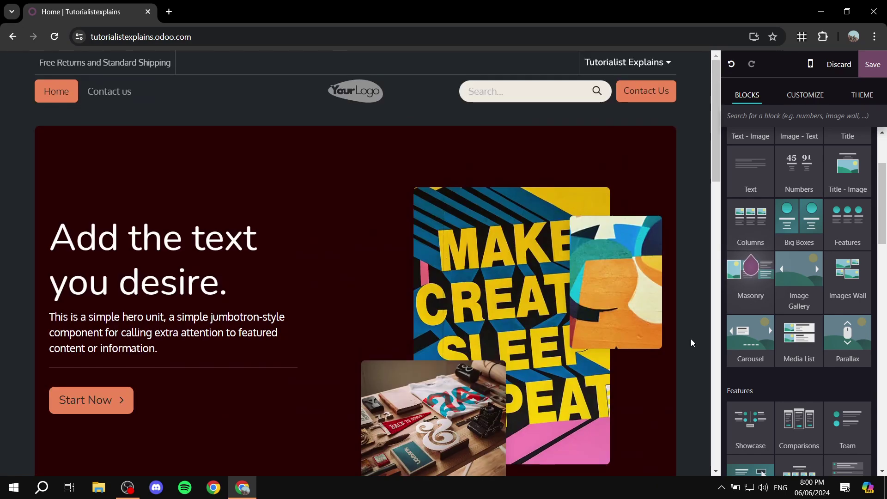